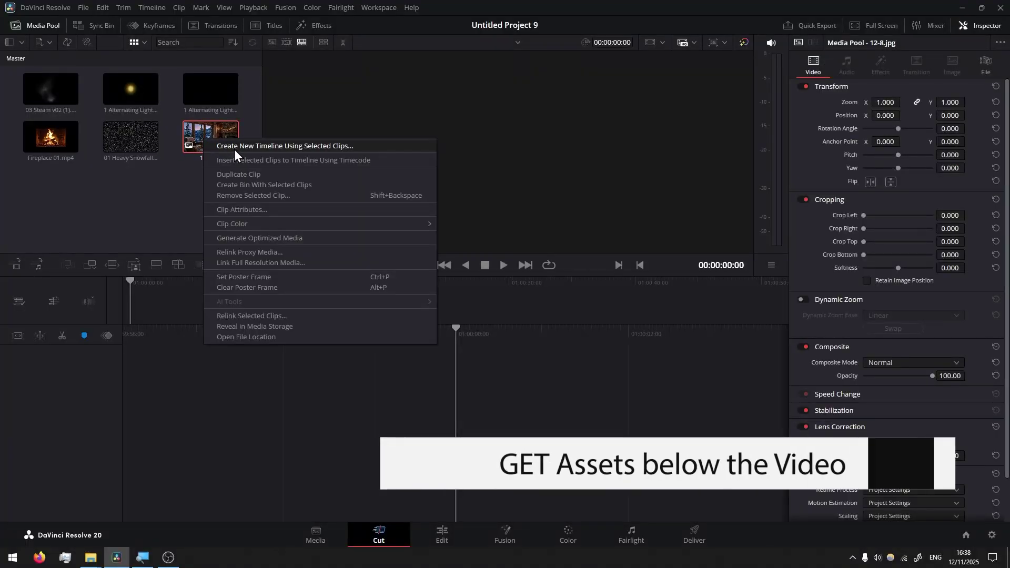
# - Start a new timeline from the 12-8.jpg image with the start timecode 00:00:00:00
pyautogui.click(242, 150)
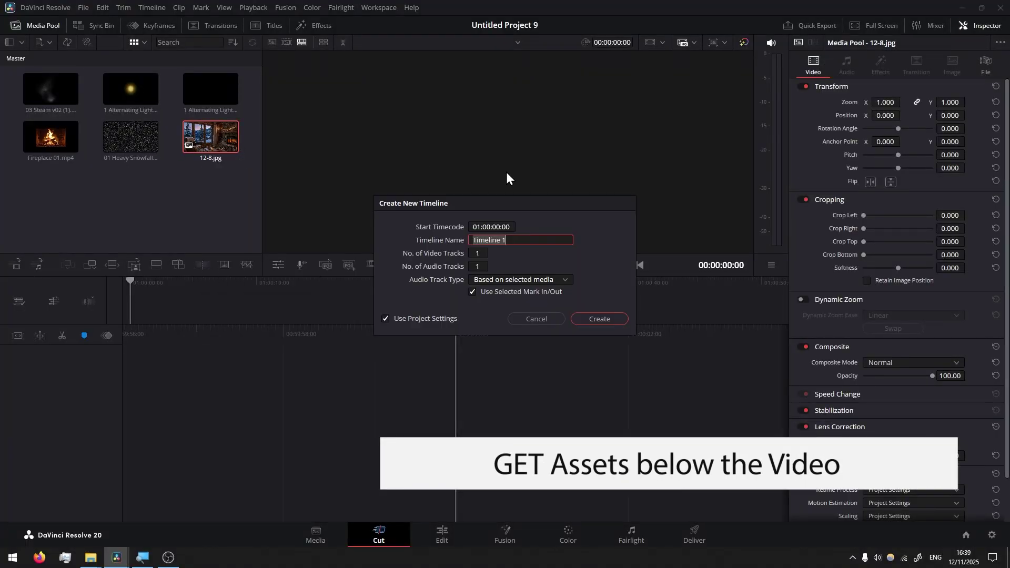
pyautogui.click(474, 228)
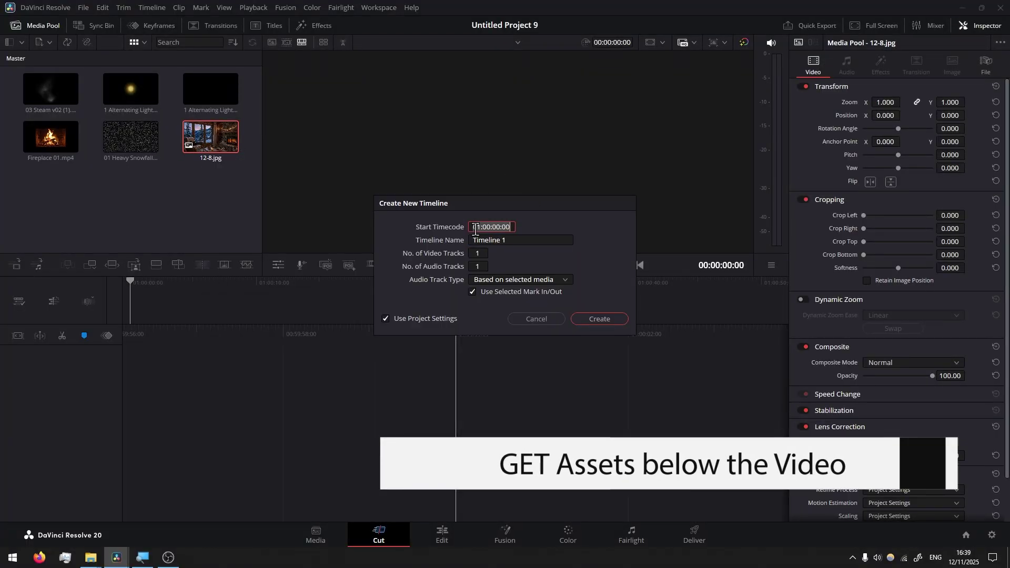
pyautogui.moveTo(476, 227); pyautogui.dragTo(480, 227)
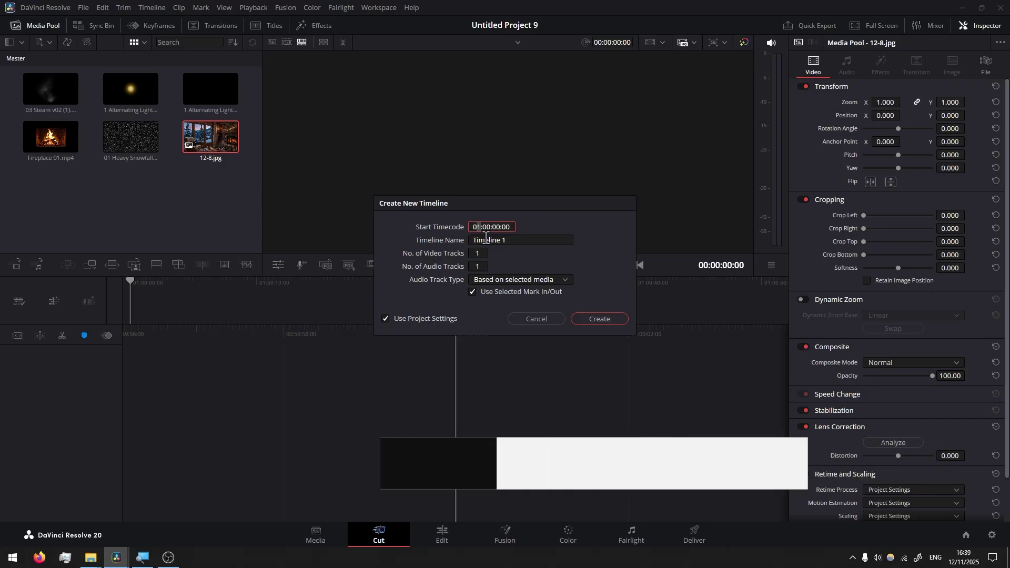
pyautogui.write('0')
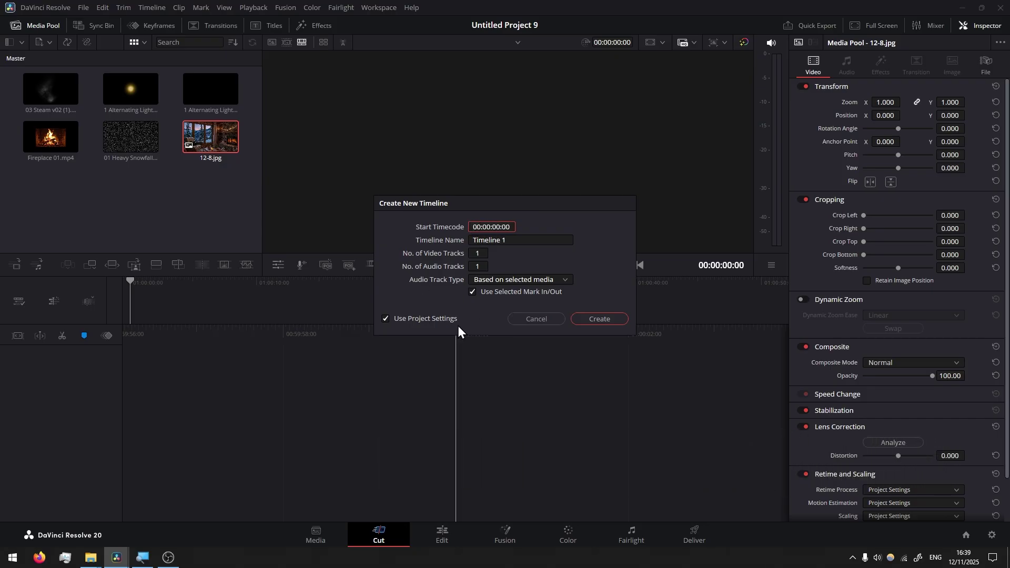
# - Override the project settings with a custom 2560 x 1440 resolution at 30 frames per second and create the timeline
pyautogui.click(386, 319)
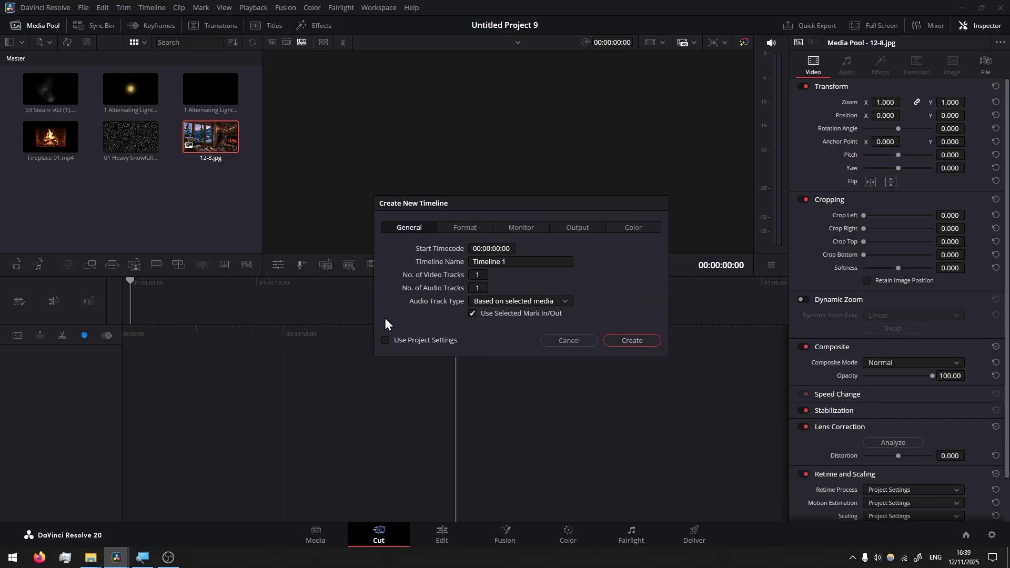
pyautogui.click(462, 230)
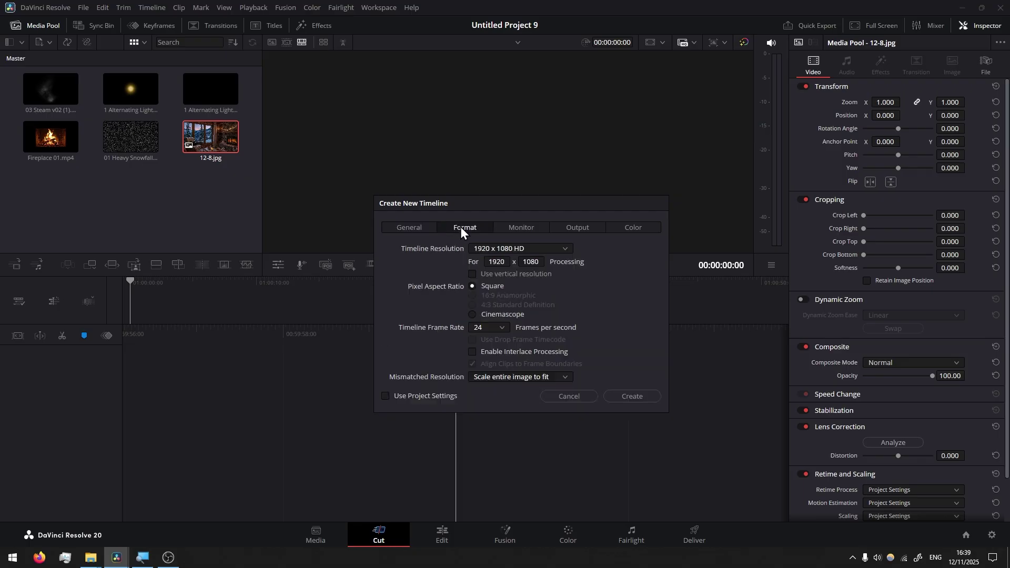
pyautogui.click(507, 262)
pyautogui.write('0')
pyautogui.press('Tab')
pyautogui.write('1')
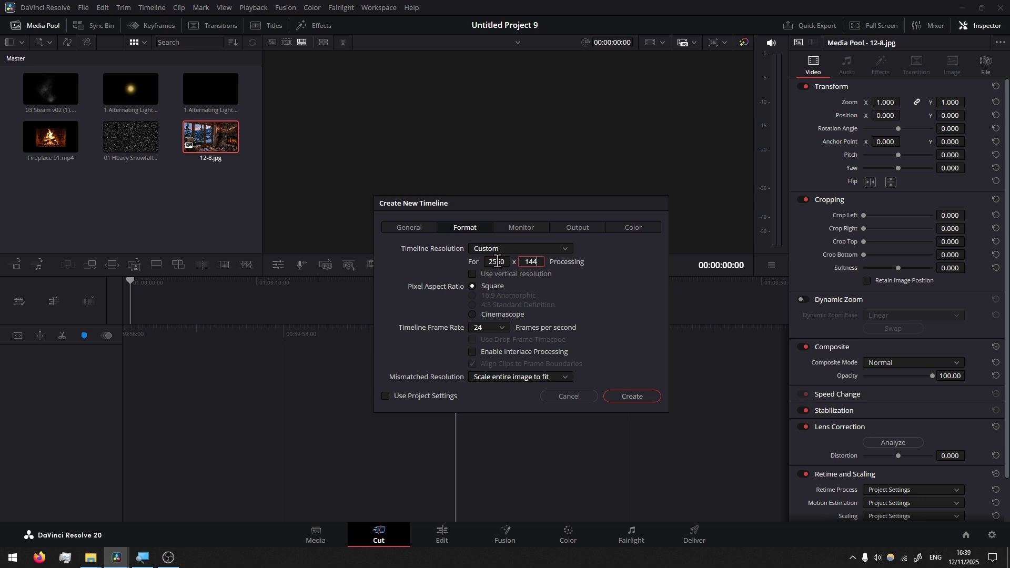
pyautogui.click(503, 327)
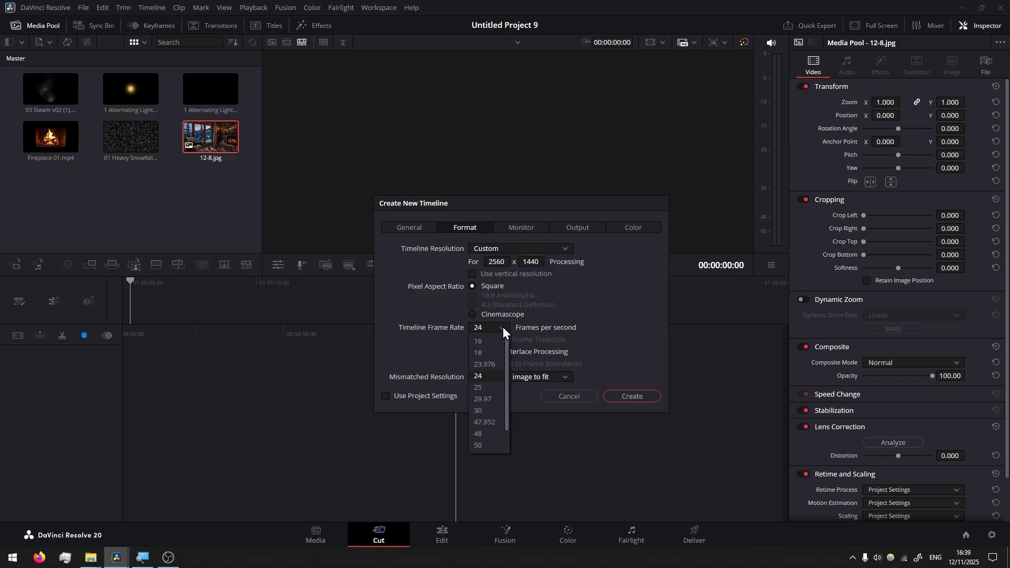
pyautogui.click(493, 401)
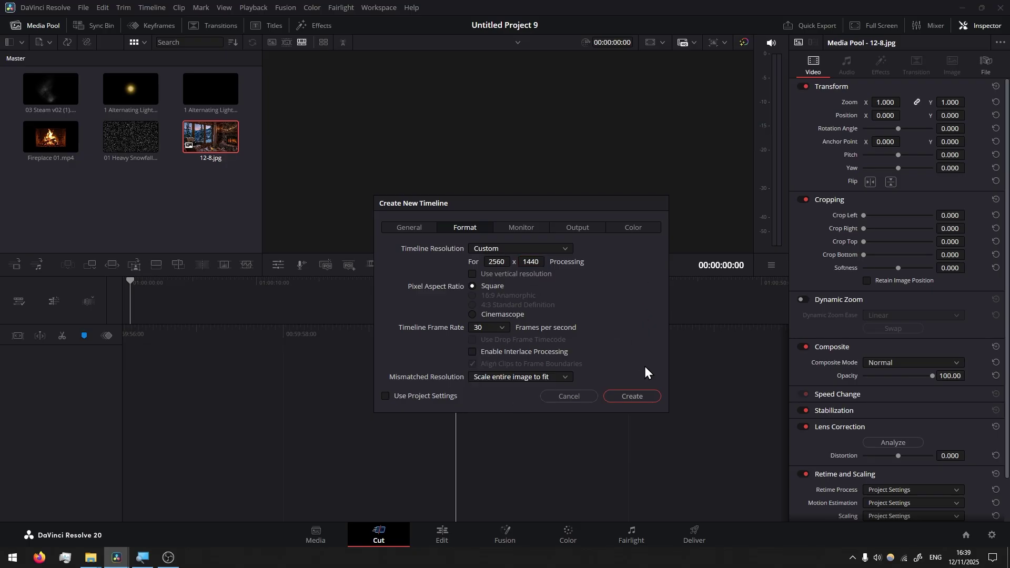
pyautogui.click(631, 396)
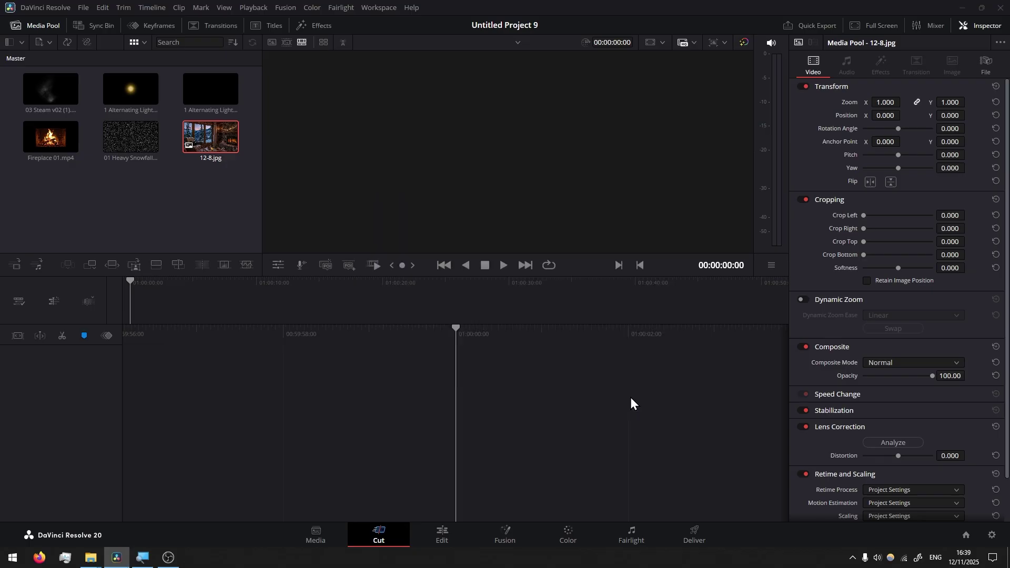
# - Set the 12-8.jpg clip's duration to 00:00:30:00 and return the playhead to the timeline start
pyautogui.rightClick(335, 482)
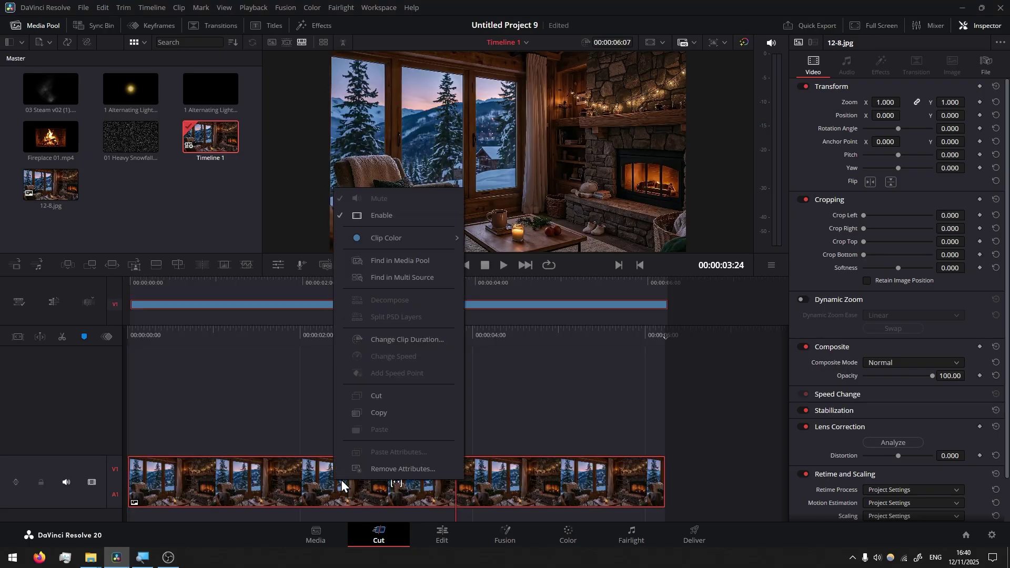
pyautogui.click(404, 340)
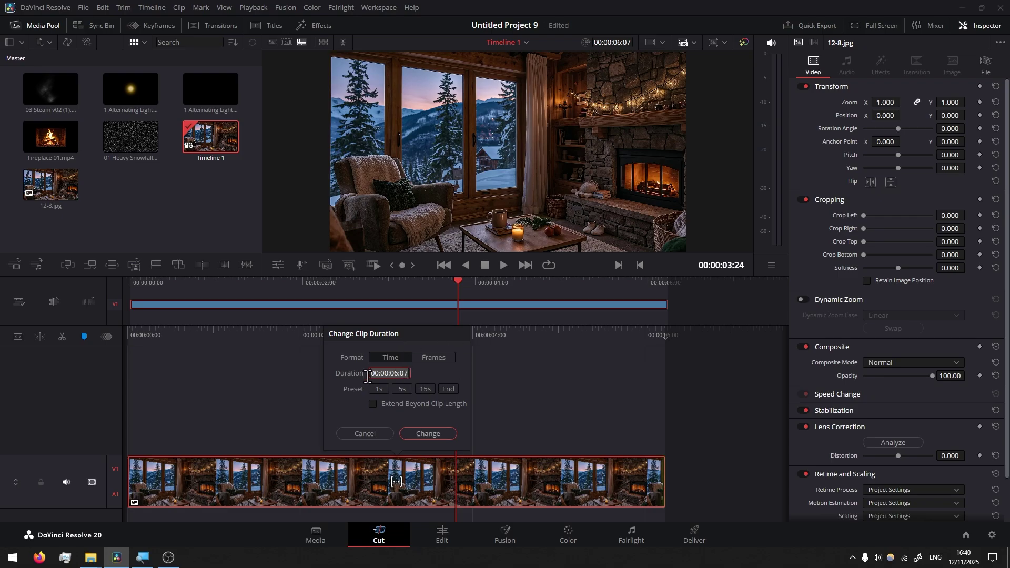
pyautogui.write('3000')
pyautogui.click(430, 434)
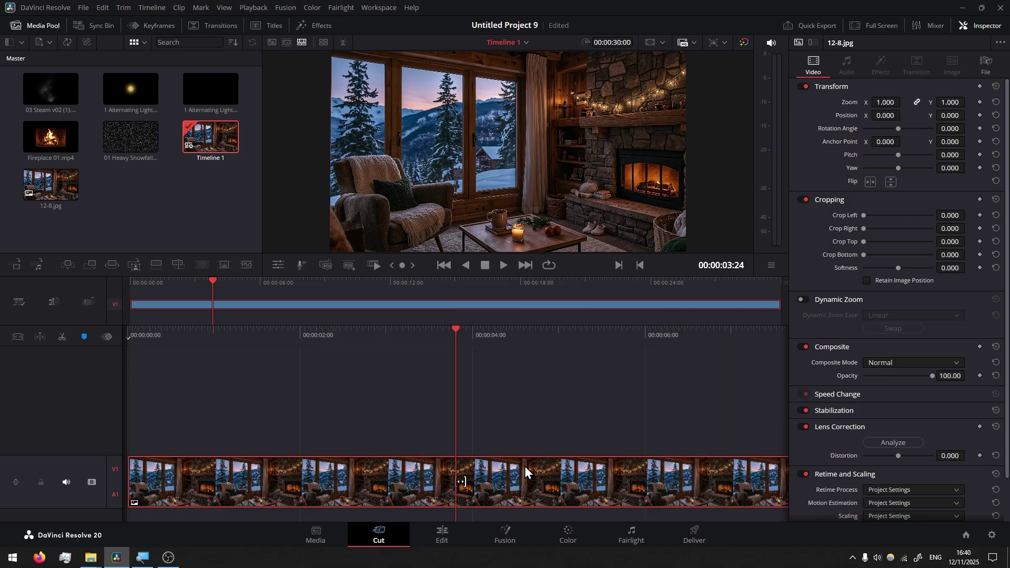
pyautogui.press('Home')
# - Switch to the Edit page and enlarge the video track area above the 12-8.jpg clip
pyautogui.click(438, 538)
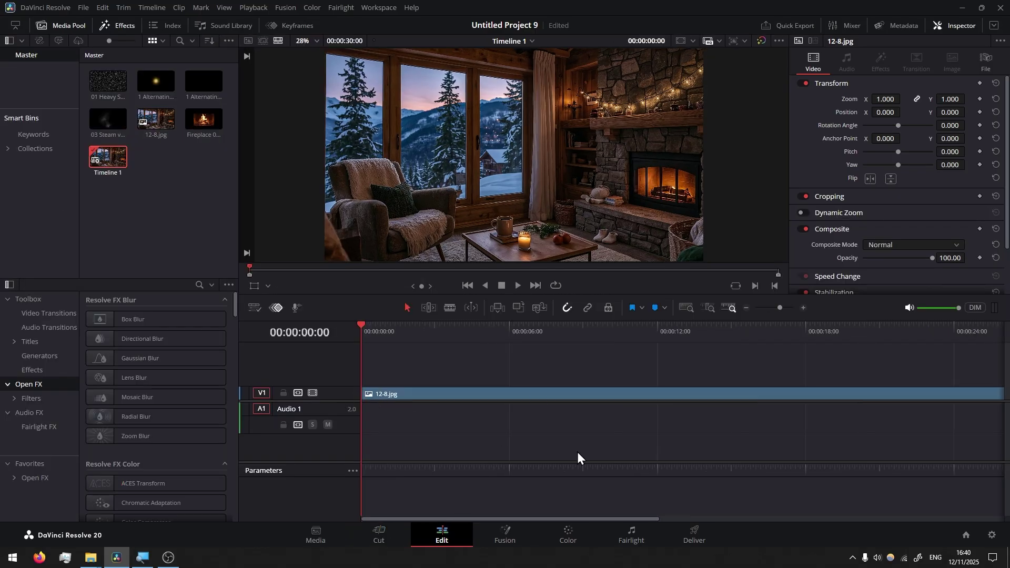
pyautogui.scroll(-9, 485, 423)
pyautogui.scroll(1, 485, 423)
pyautogui.scroll(2, 491, 415)
pyautogui.scroll(-3, 491, 415)
pyautogui.scroll(7, 492, 416)
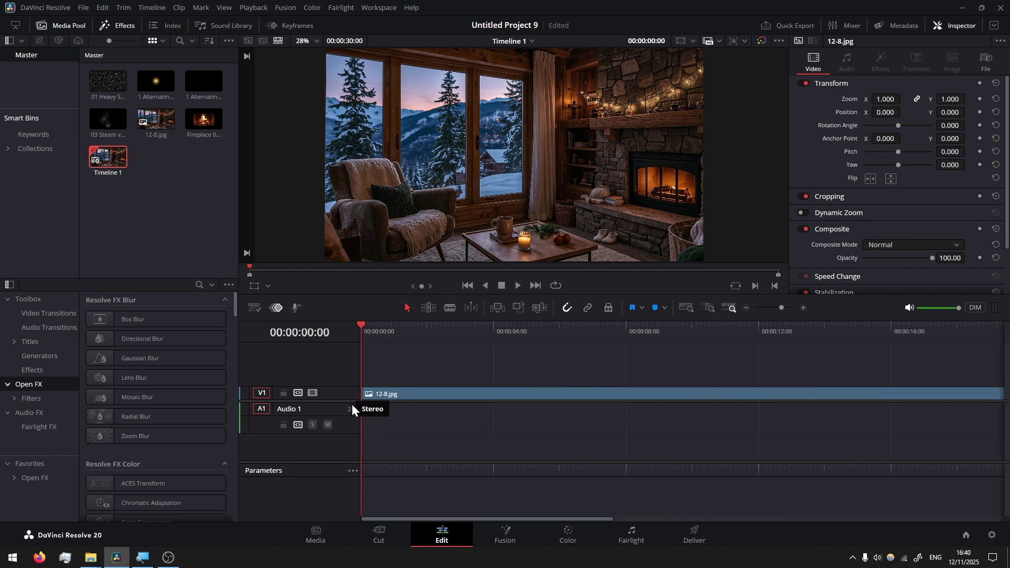
pyautogui.moveTo(351, 402); pyautogui.dragTo(352, 431)
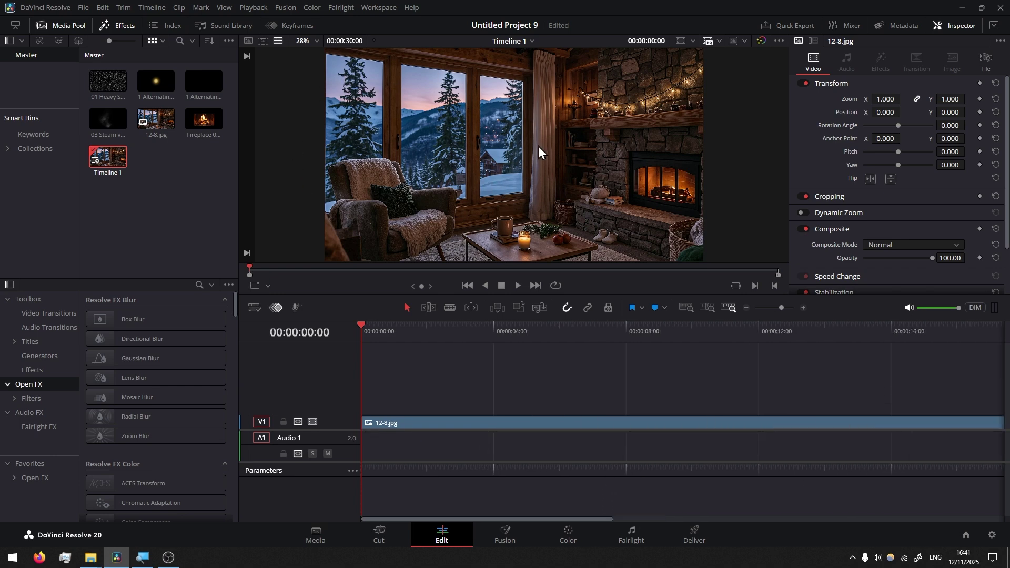
# - Place the 01 Heavy Snowfall.mp4 clip on track V2 above the image, starting at 00:00:00:00
pyautogui.click(103, 84)
pyautogui.moveTo(102, 84); pyautogui.dragTo(376, 403)
pyautogui.click(417, 410)
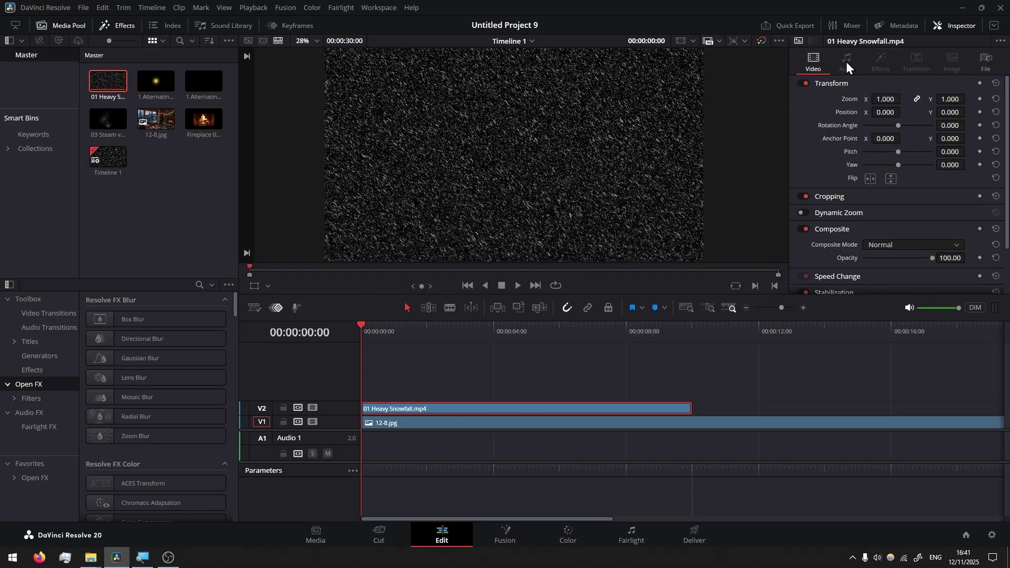
# - Set the snowfall clip's composite mode to Screen
pyautogui.click(954, 23)
pyautogui.click(964, 26)
pyautogui.click(882, 244)
pyautogui.scroll(-3, 895, 297)
pyautogui.scroll(-3, 895, 298)
pyautogui.click(887, 296)
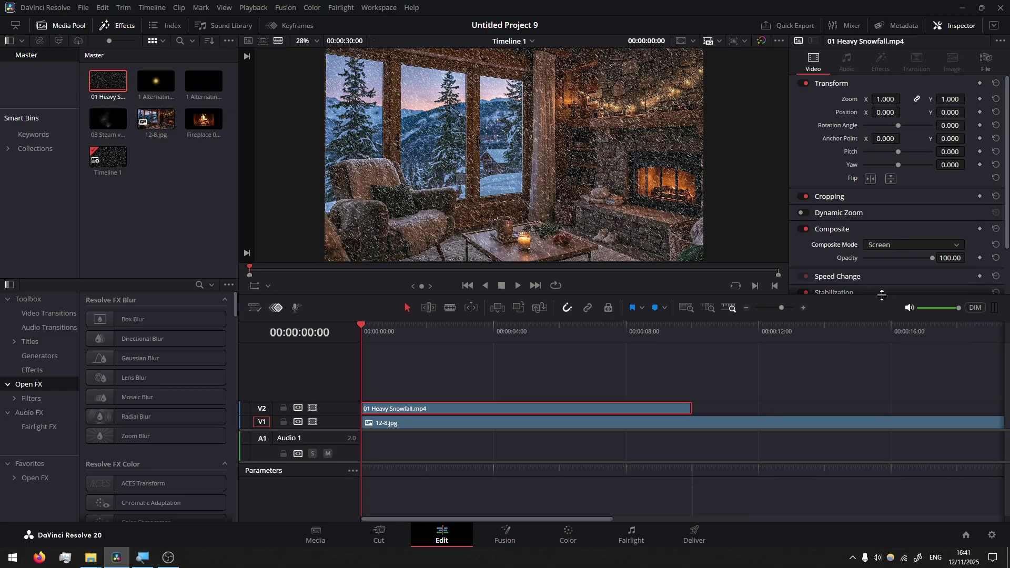
# - On the Color page, add an alpha output for the snowfall clip and connect node 01's alpha to it
pyautogui.click(567, 532)
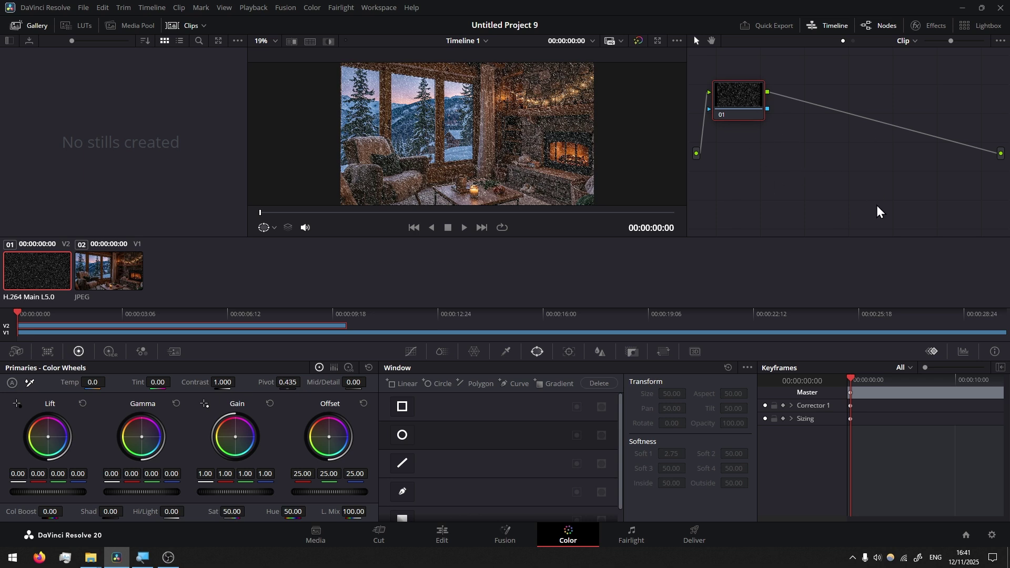
pyautogui.rightClick(784, 155)
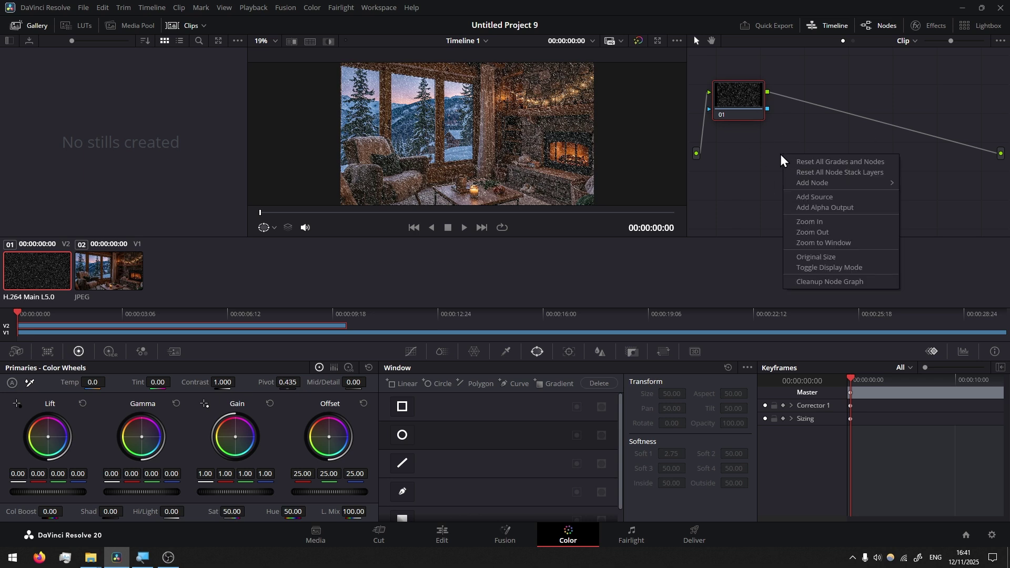
pyautogui.click(835, 207)
pyautogui.moveTo(768, 109); pyautogui.dragTo(1001, 173)
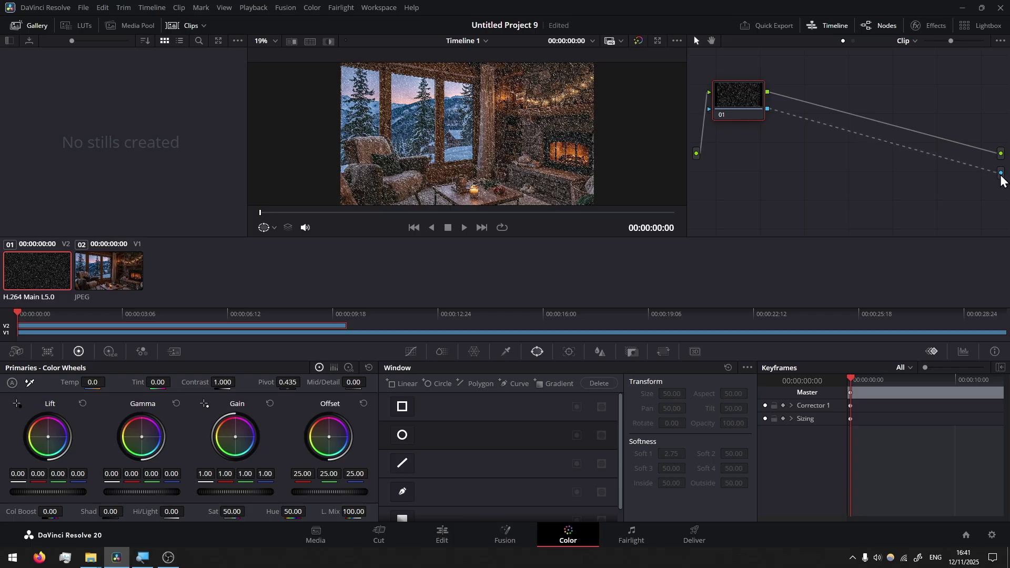
# - Draw a closed curve mask around the middle window pane, following the armchair's edge at its lower side
pyautogui.click(404, 493)
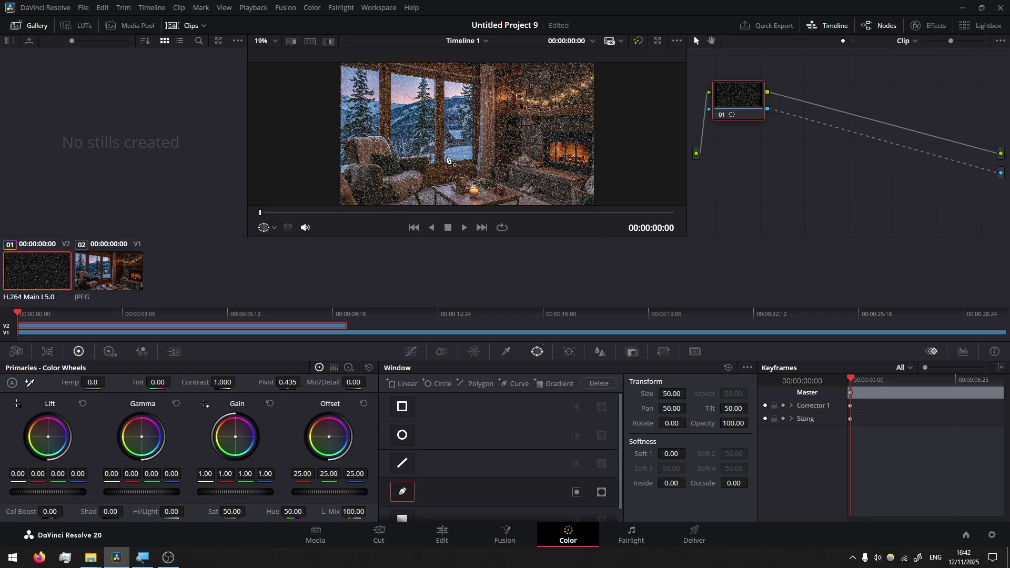
pyautogui.hotkey('alt', 'f')
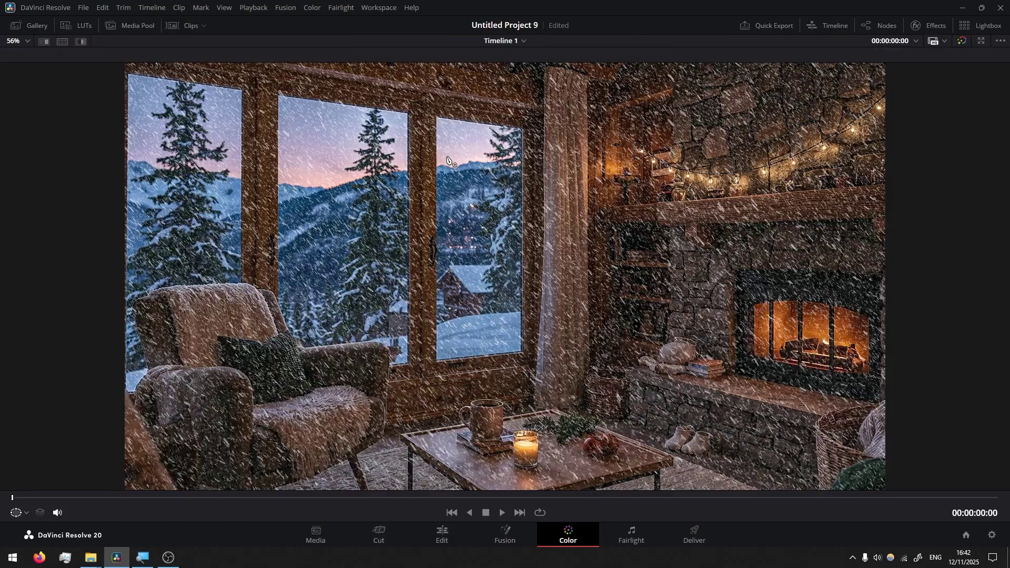
pyautogui.click(278, 95)
pyautogui.click(407, 114)
pyautogui.click(407, 362)
pyautogui.click(390, 363)
pyautogui.click(386, 347)
pyautogui.click(376, 342)
pyautogui.click(365, 342)
pyautogui.click(299, 347)
pyautogui.click(294, 337)
pyautogui.click(290, 330)
pyautogui.click(278, 301)
pyautogui.click(278, 95)
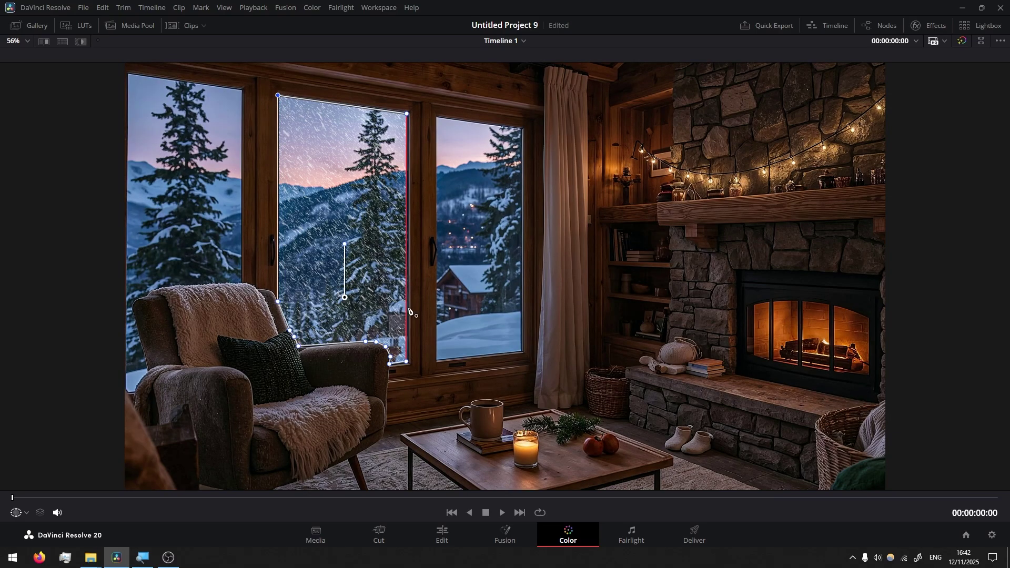
pyautogui.hotkey('alt', 'f')
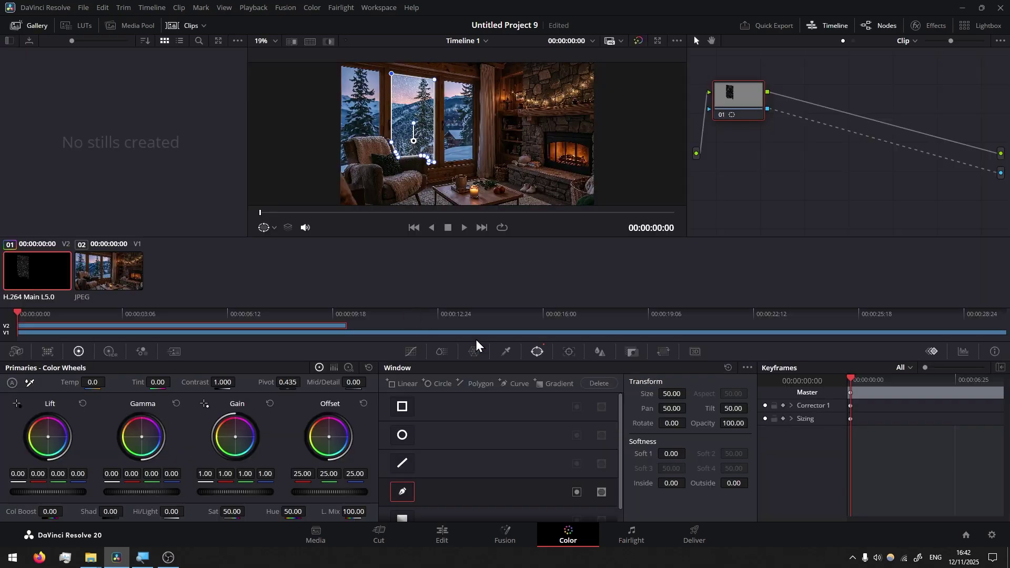
# - Add a second curve mask outlining the rightmost window pane of the room
pyautogui.click(513, 383)
pyautogui.hotkey('alt', 'f')
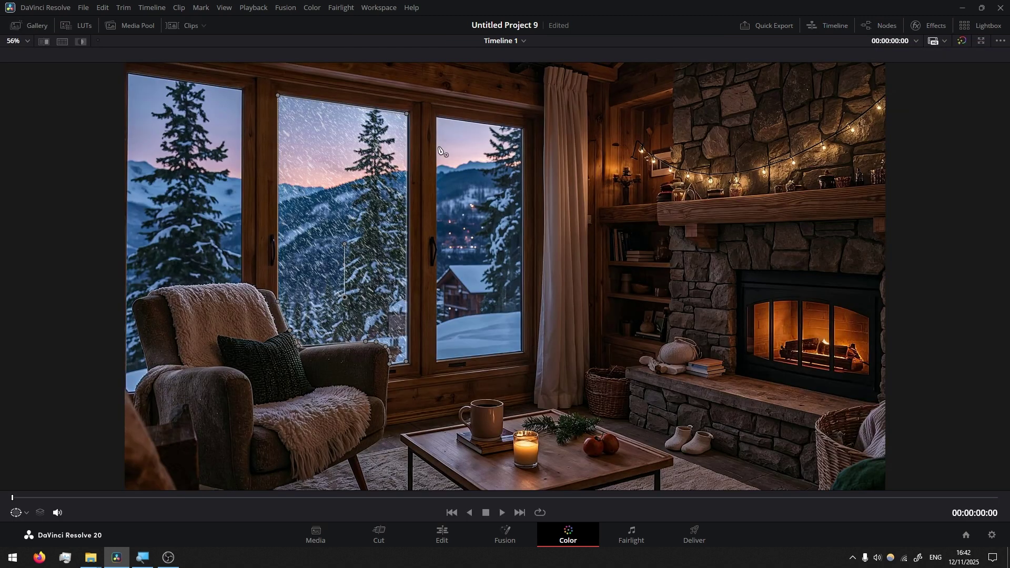
pyautogui.click(436, 118)
pyautogui.click(521, 129)
pyautogui.click(522, 352)
pyautogui.click(439, 361)
pyautogui.click(436, 118)
pyautogui.hotkey('alt', 'f')
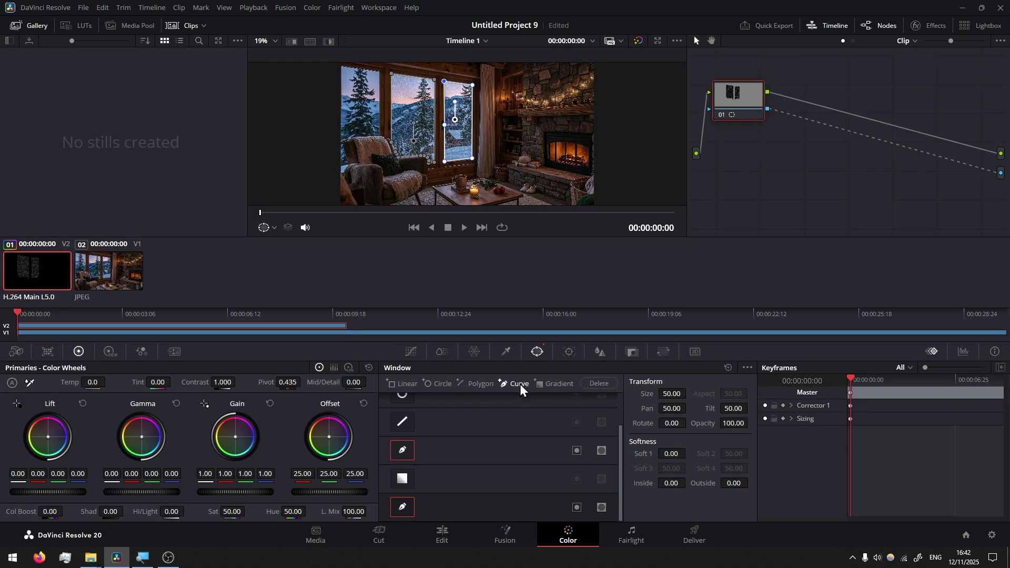
# - Add a third curve mask around the leftmost window pane, following the armchair's back and extending beyond the image edge
pyautogui.click(520, 384)
pyautogui.hotkey('alt', 'f')
pyautogui.click(128, 74)
pyautogui.click(240, 89)
pyautogui.click(240, 282)
pyautogui.click(222, 283)
pyautogui.click(191, 283)
pyautogui.click(155, 288)
pyautogui.click(141, 297)
pyautogui.click(132, 312)
pyautogui.click(137, 339)
pyautogui.click(146, 367)
pyautogui.click(138, 381)
pyautogui.click(133, 388)
pyautogui.click(99, 335)
pyautogui.click(82, 112)
pyautogui.click(128, 75)
pyautogui.hotkey('alt', 'f')
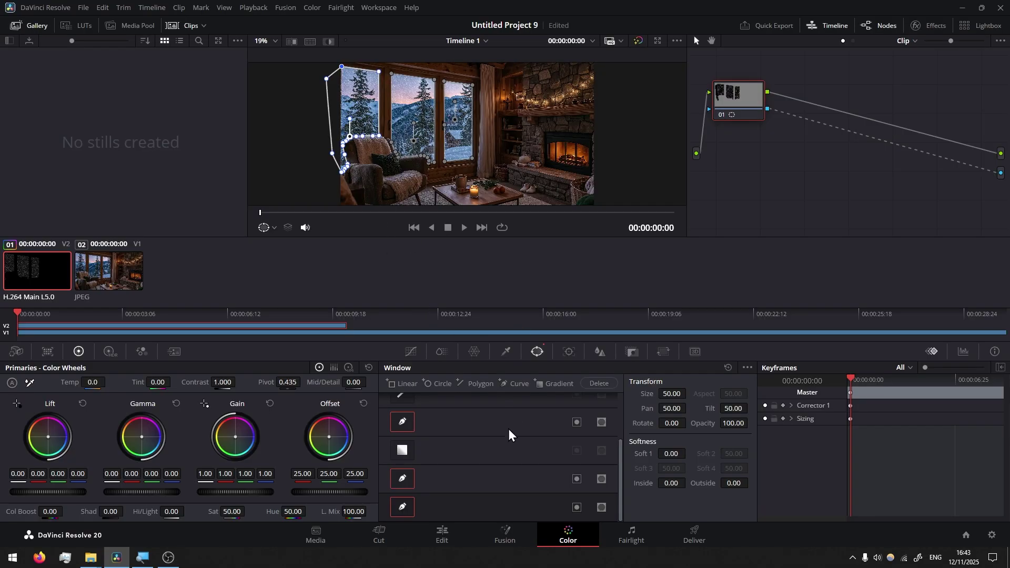
# - Preview the masked snowfall on the Edit page and paste copies of its clip on V2 at 00:00:10:00 and 00:00:20:00
pyautogui.click(443, 533)
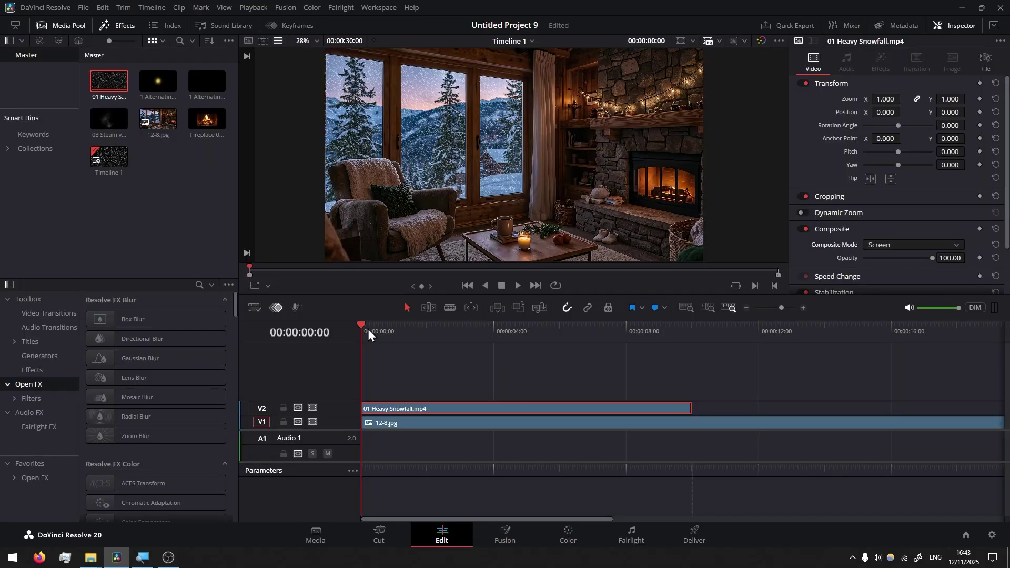
pyautogui.press('space')
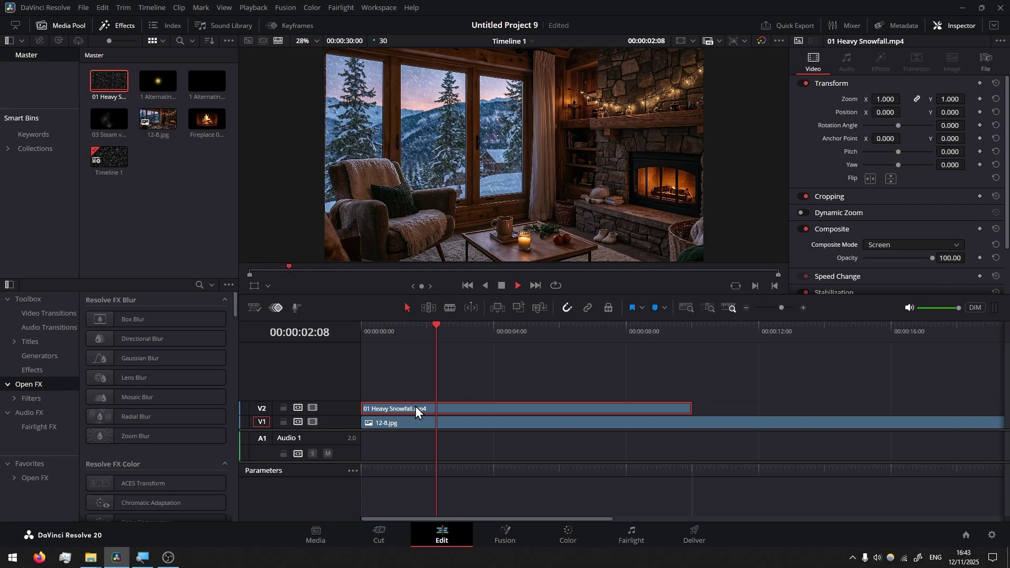
pyautogui.press('space')
pyautogui.hscroll(3, 567, 385)
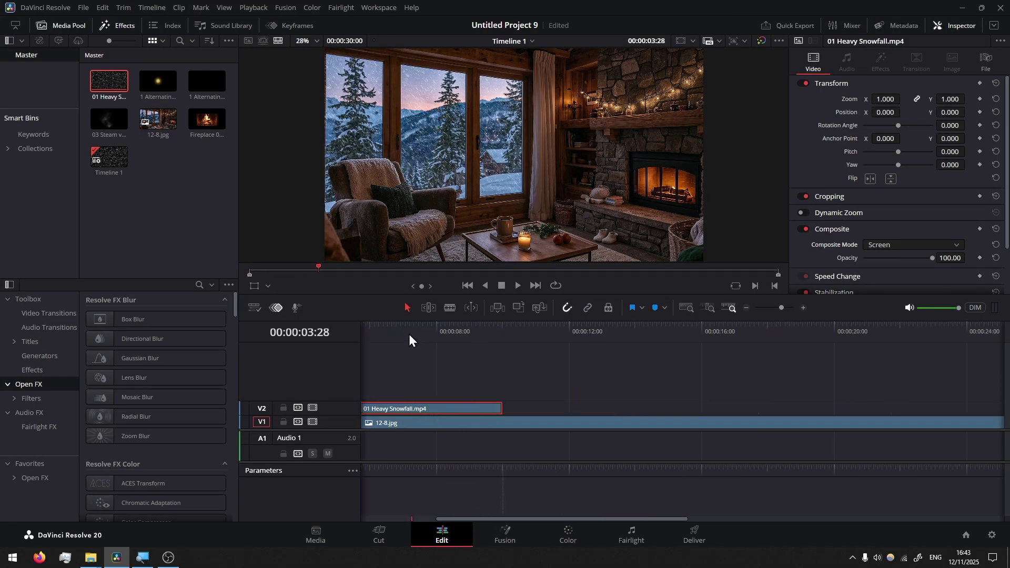
pyautogui.moveTo(408, 331); pyautogui.dragTo(501, 357)
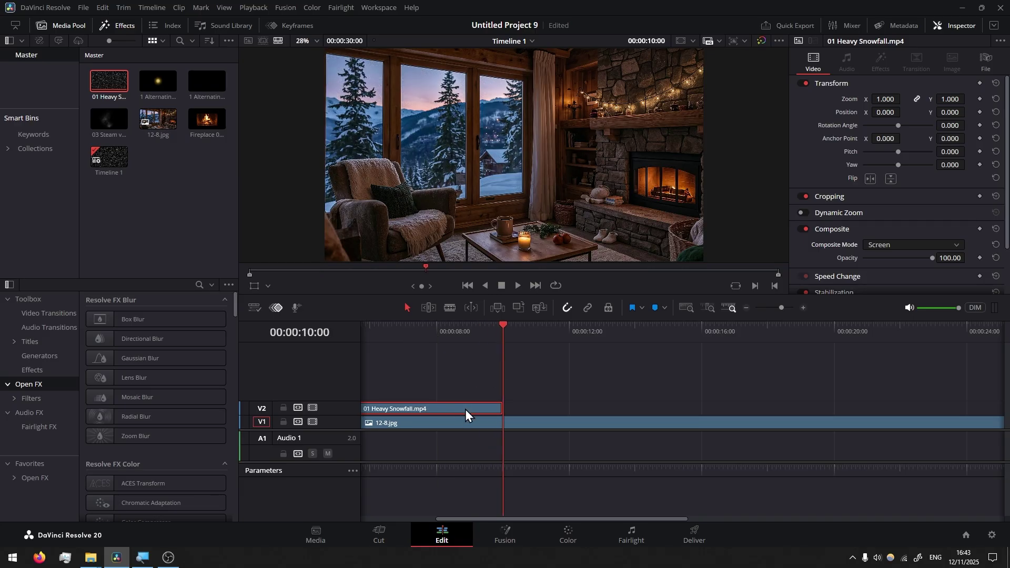
pyautogui.hotkey('ctrl', 'v')
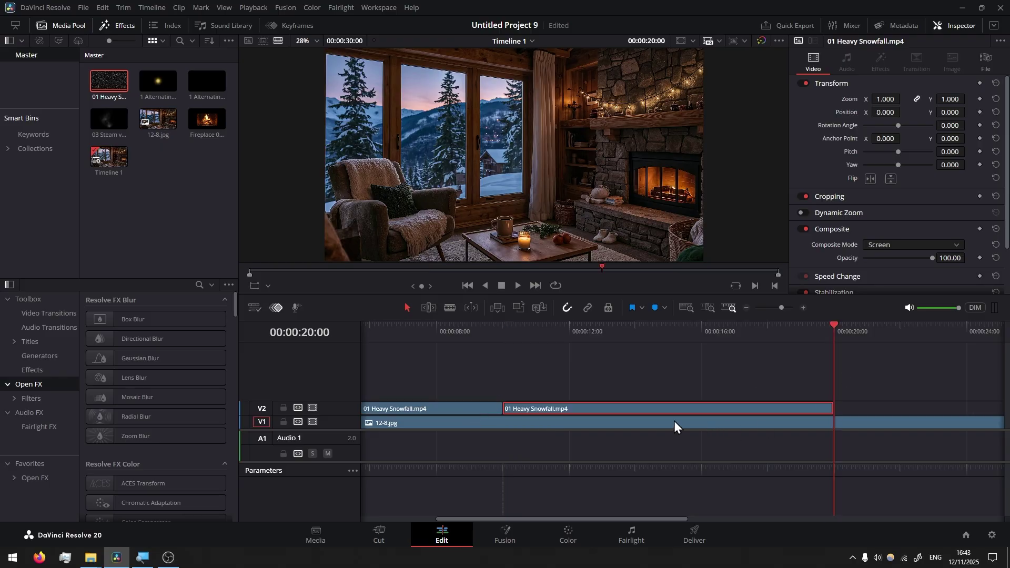
pyautogui.hscroll(5, 674, 421)
pyautogui.hotkey('ctrl', 'v')
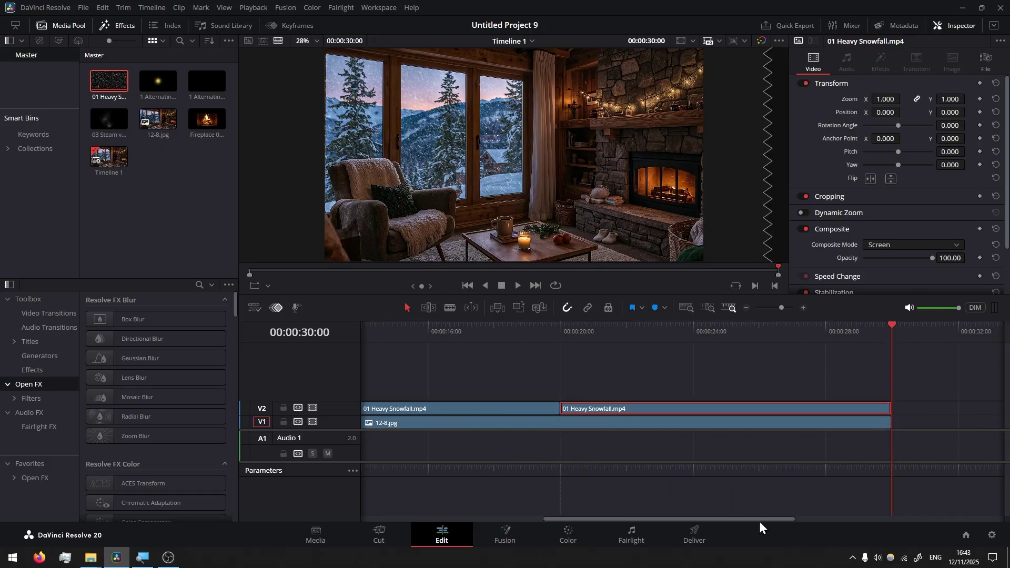
pyautogui.moveTo(761, 521); pyautogui.dragTo(579, 519)
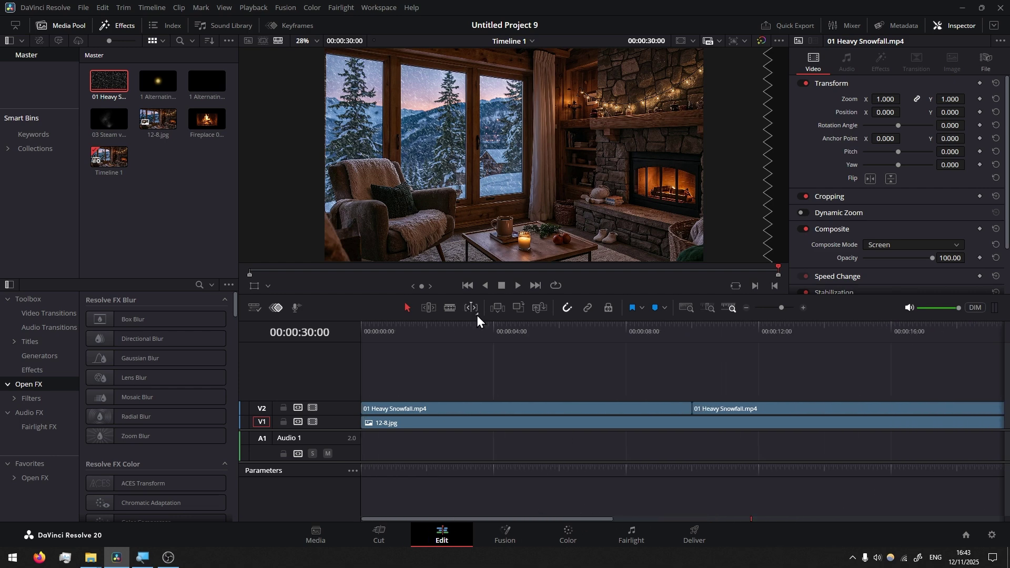
# - Disable the V2 snowfall track and place Fireplace 01.mp4 on a new V3 track at the timeline start
pyautogui.click(313, 408)
pyautogui.scroll(5, 653, 190)
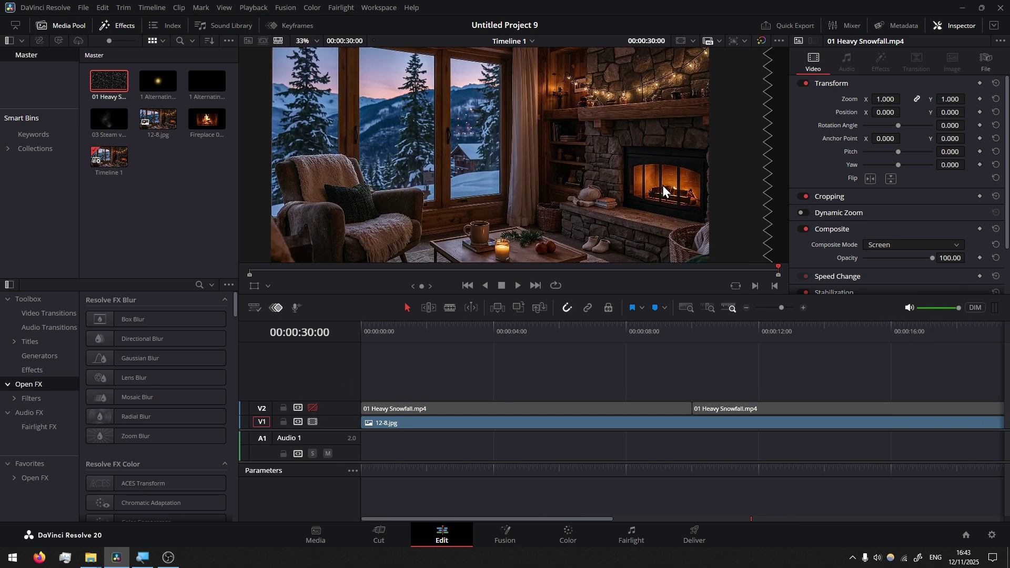
pyautogui.moveTo(664, 185); pyautogui.dragTo(492, 148)
pyautogui.moveTo(196, 117); pyautogui.dragTo(366, 390)
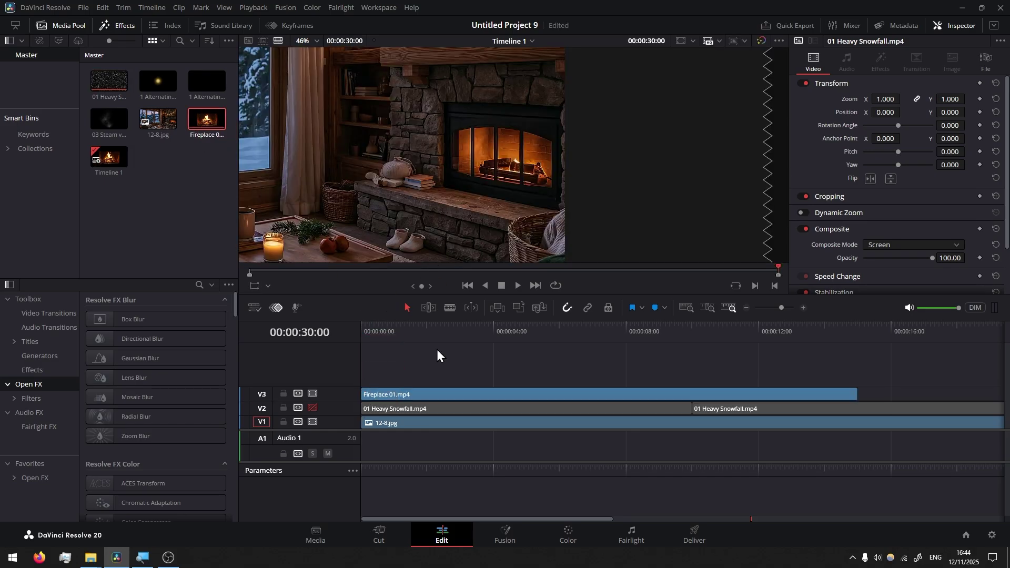
# - Scale the V3 fireplace clip to a zoom of about 0.297 and move it over the room's fireplace
pyautogui.click(413, 396)
pyautogui.scroll(3, 363, 150)
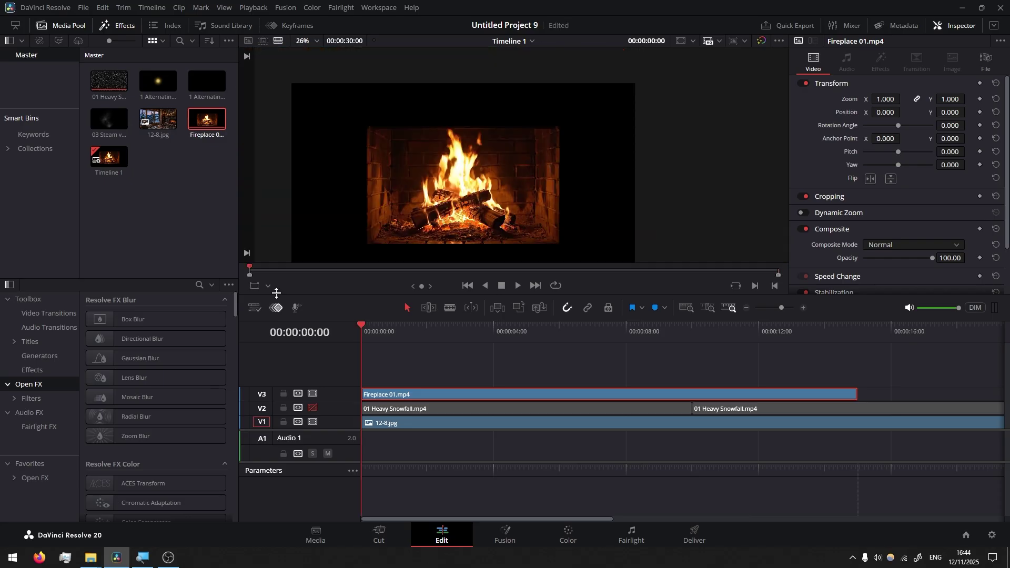
pyautogui.click(268, 286)
pyautogui.click(291, 305)
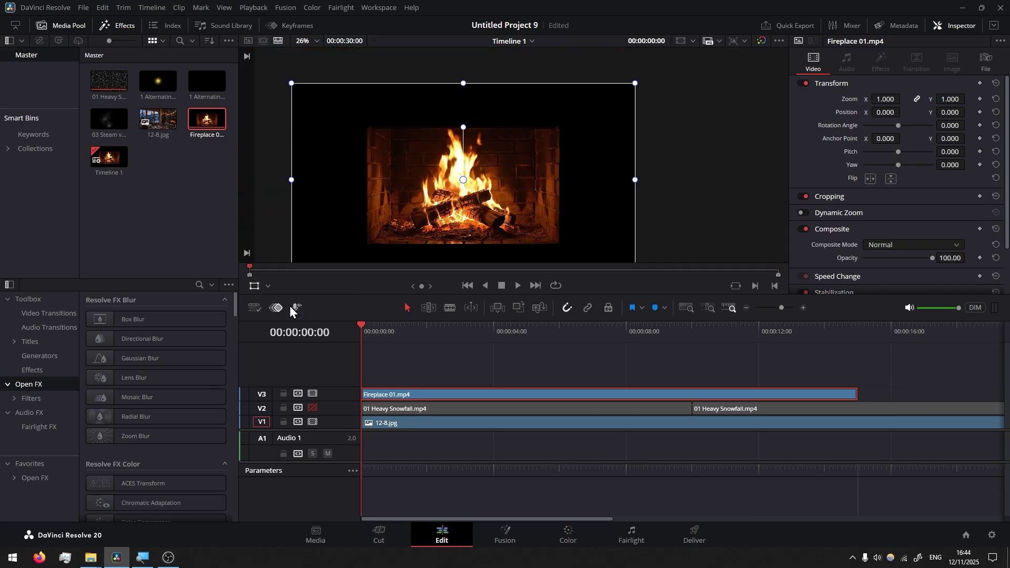
pyautogui.moveTo(291, 81); pyautogui.dragTo(414, 133)
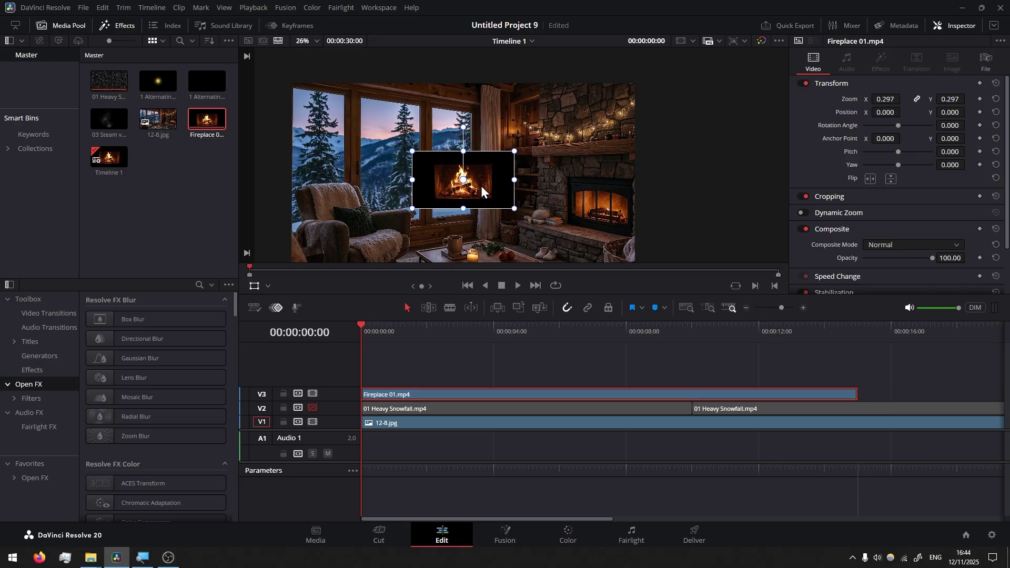
pyautogui.moveTo(481, 185); pyautogui.dragTo(619, 211)
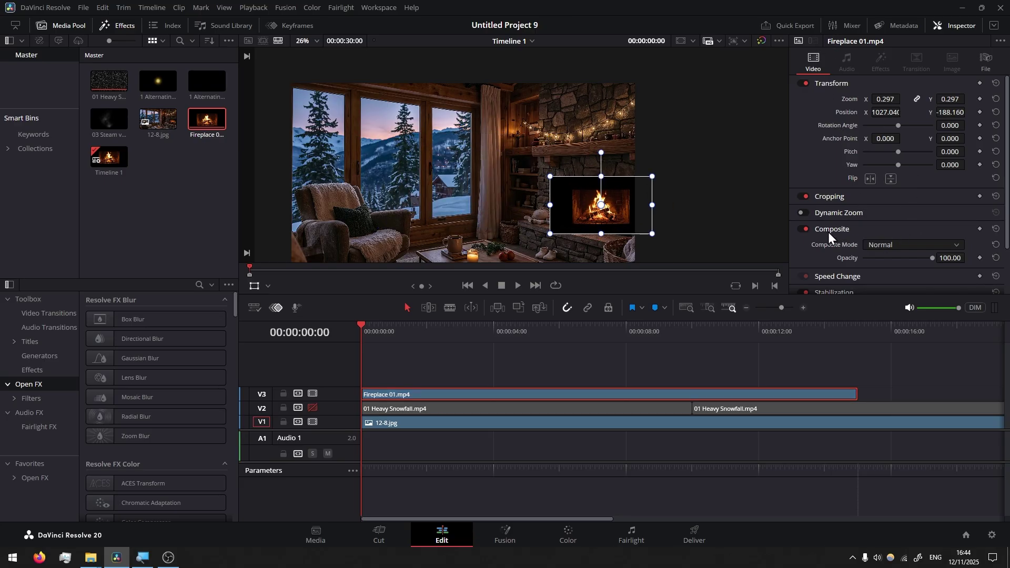
# - Set the V3 fireplace clip's composite mode to Screen and fit it to the firebox at a zoom of about 0.347
pyautogui.click(887, 245)
pyautogui.scroll(-5, 898, 285)
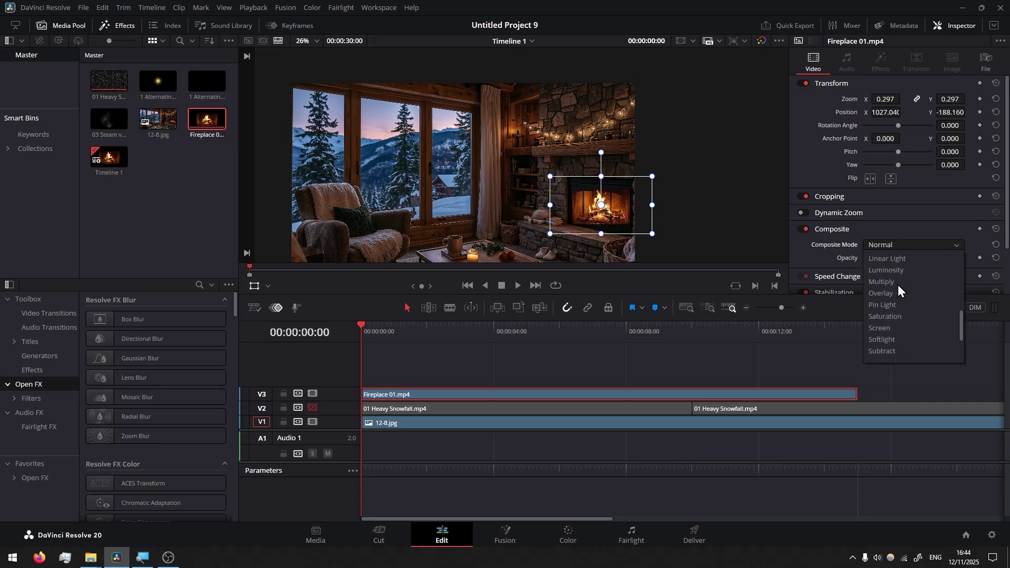
pyautogui.click(886, 293)
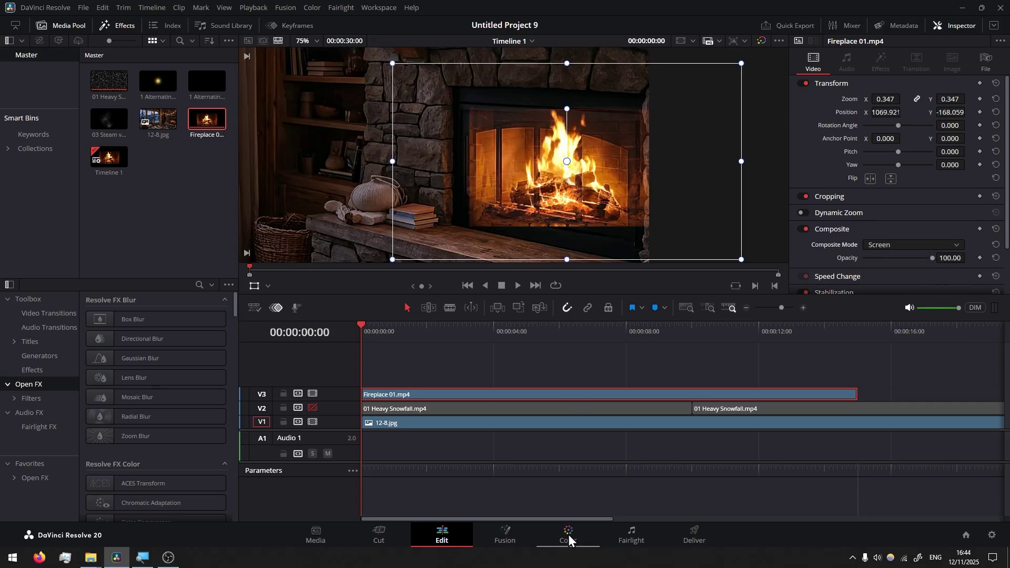
# - On the Color page, add an alpha output to the V3 fireplace clip and connect node 01's alpha to it
pyautogui.click(570, 539)
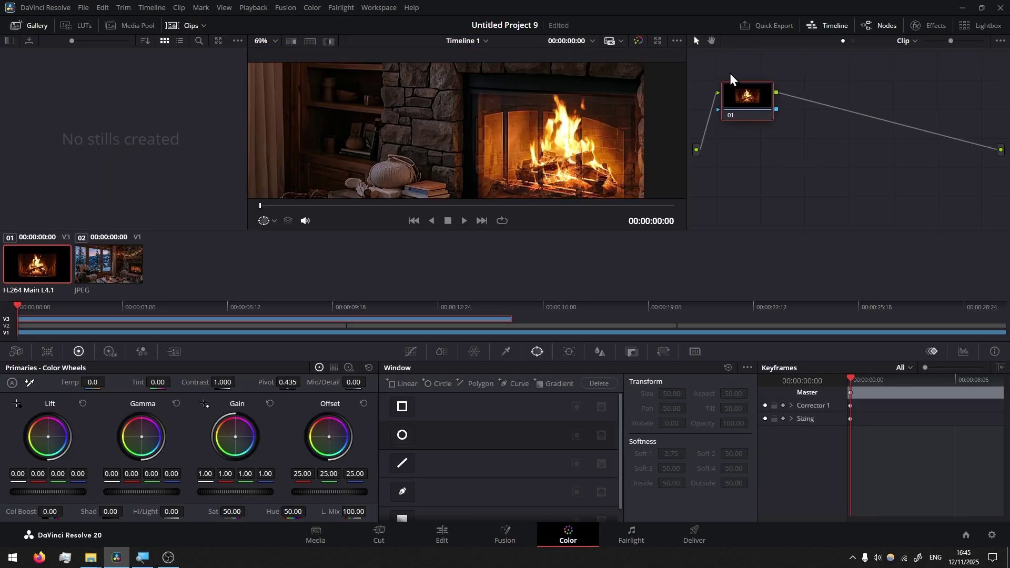
pyautogui.rightClick(824, 150)
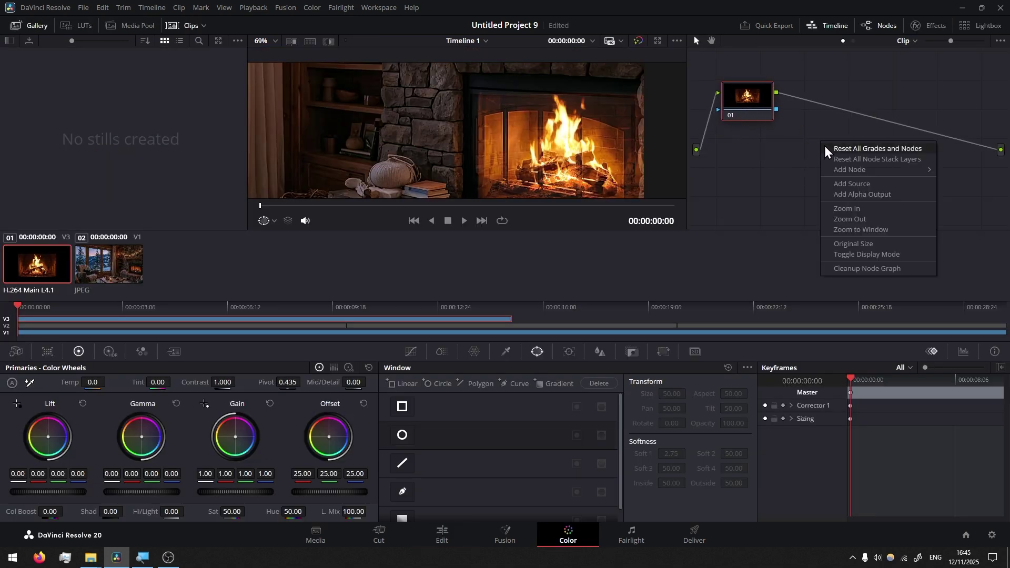
pyautogui.click(863, 195)
pyautogui.moveTo(777, 109); pyautogui.dragTo(1000, 169)
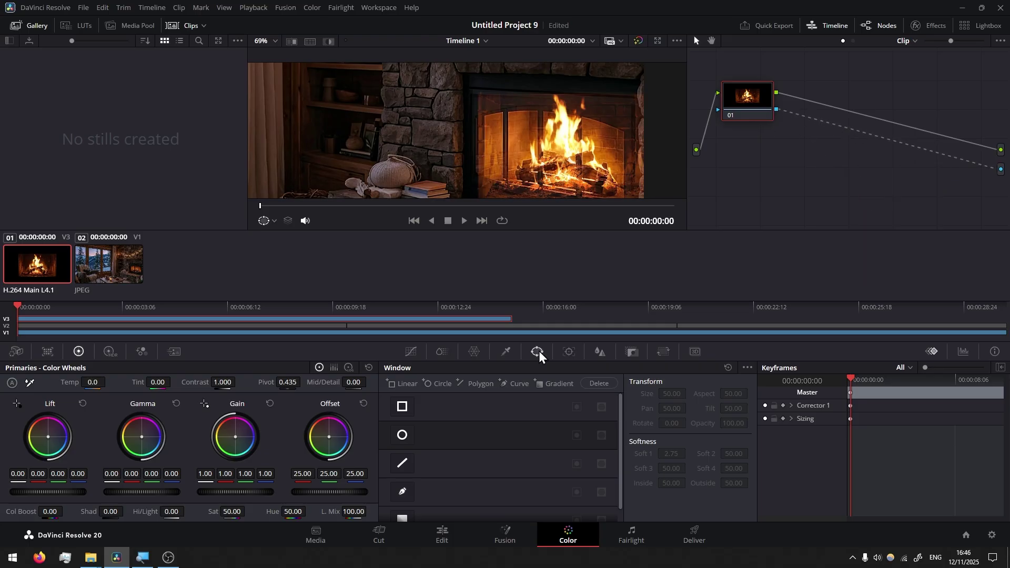
# - Draw a closed curve mask around the leftmost glowing glass pane of the fireplace door
pyautogui.click(403, 493)
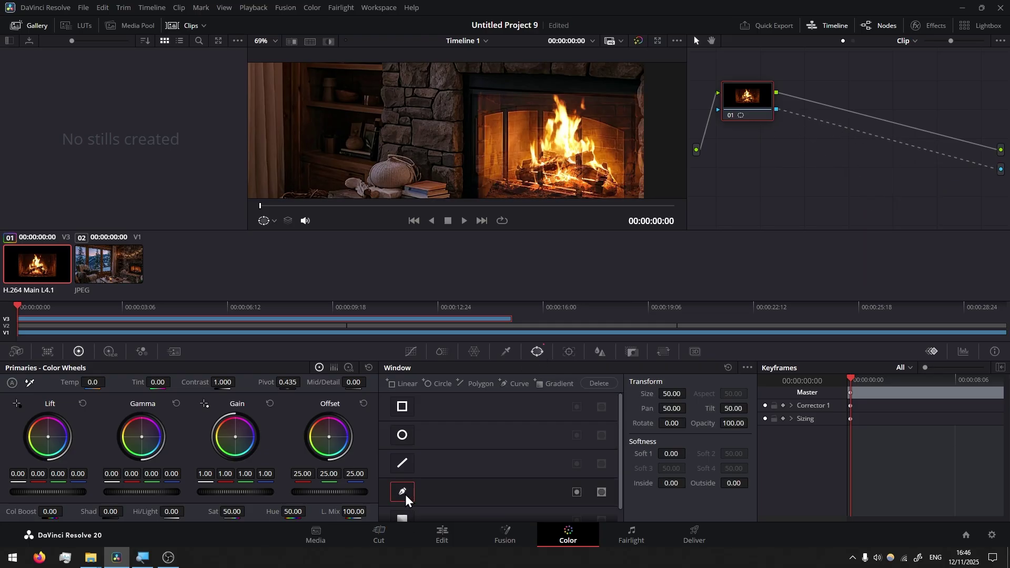
pyautogui.hotkey('alt', 'f')
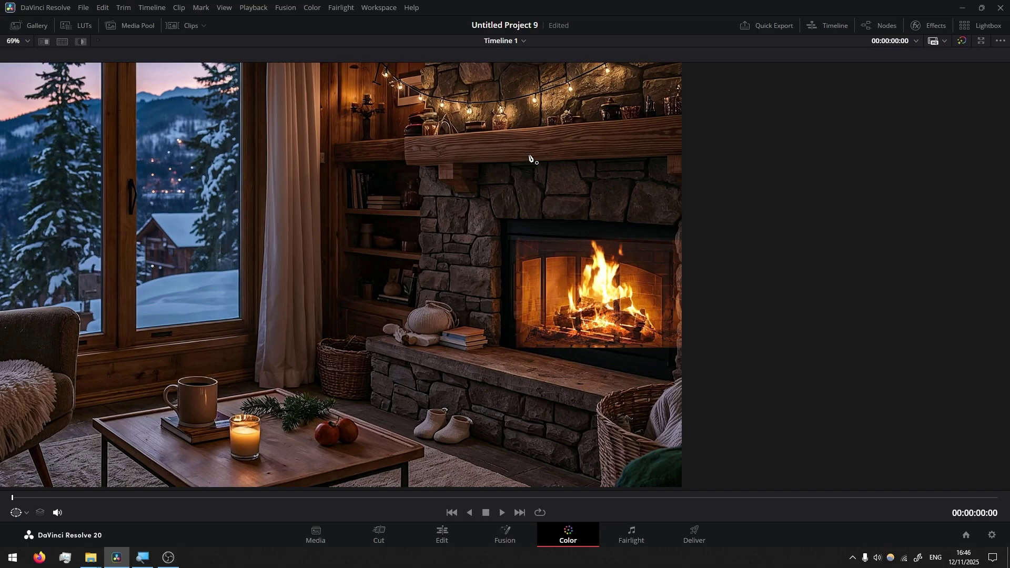
pyautogui.scroll(5, 529, 159)
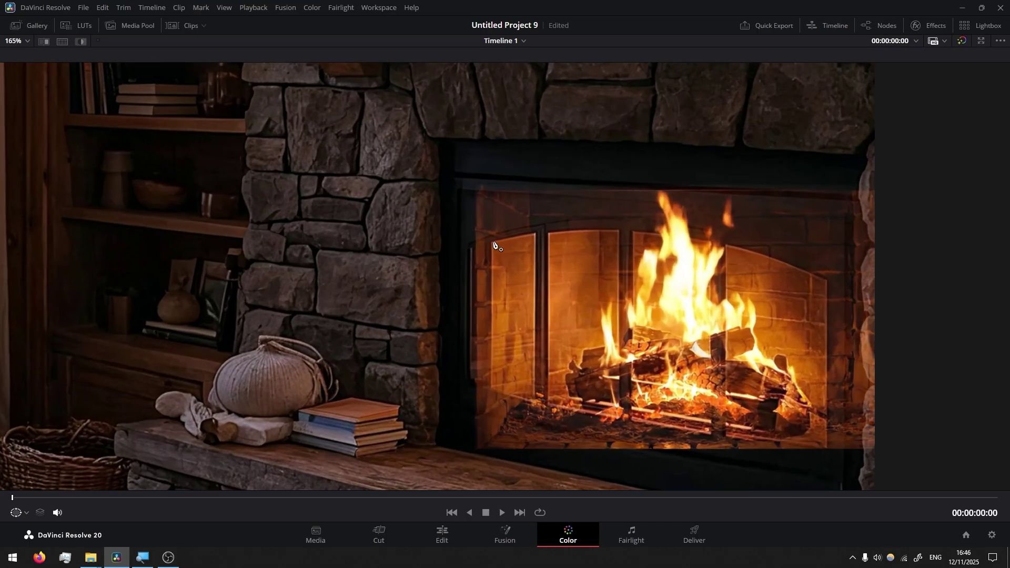
pyautogui.click(493, 241)
pyautogui.click(513, 237)
pyautogui.click(535, 233)
pyautogui.click(533, 395)
pyautogui.click(493, 242)
pyautogui.hotkey('alt', 'f')
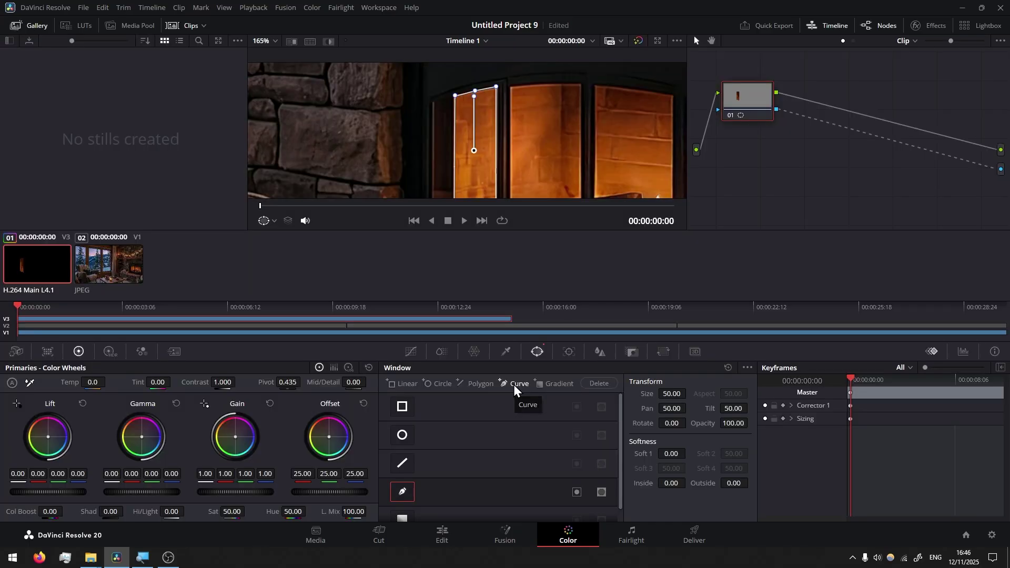
# - Add a second curve mask outlining the second glowing pane of the fireplace door
pyautogui.click(511, 386)
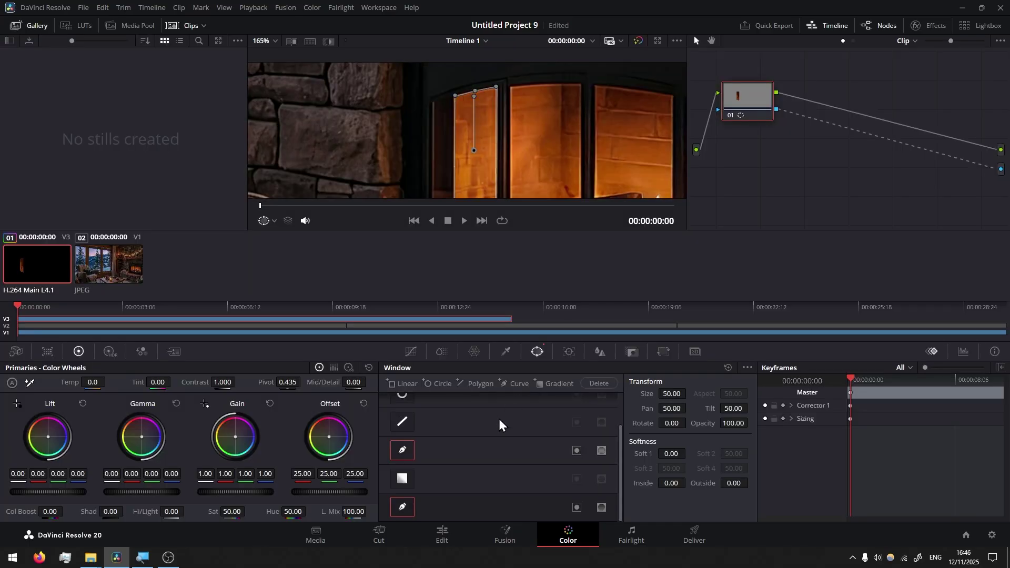
pyautogui.hotkey('shift', 'f')
pyautogui.click(550, 233)
pyautogui.click(584, 230)
pyautogui.click(617, 231)
pyautogui.click(617, 415)
pyautogui.click(548, 405)
pyautogui.click(549, 232)
pyautogui.hotkey('alt', 'f')
pyautogui.hotkey('alt', 'f')
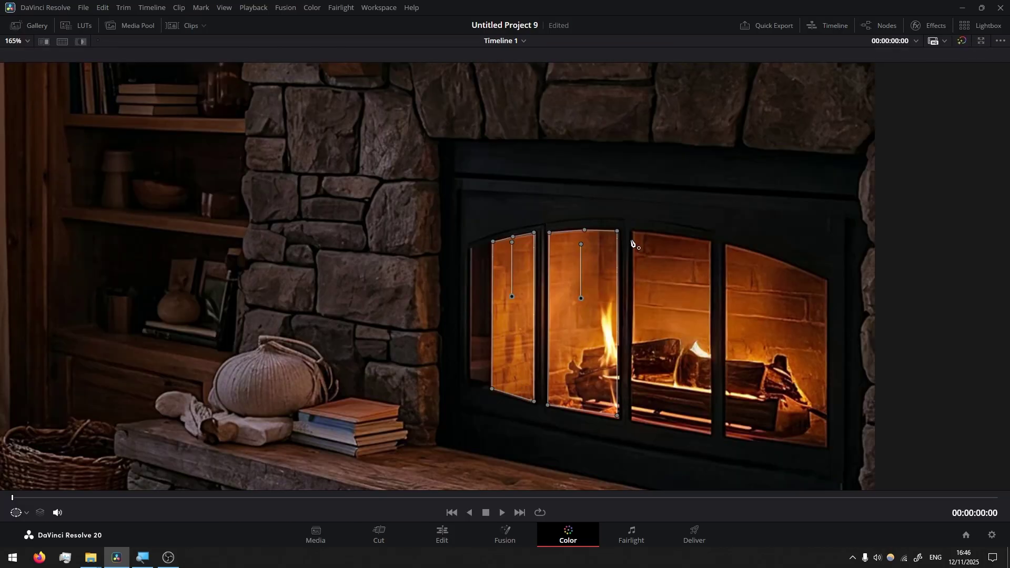
# - Add a third curve mask outlining the third glowing pane of the fireplace door
pyautogui.click(637, 234)
pyautogui.click(673, 237)
pyautogui.click(711, 243)
pyautogui.click(713, 437)
pyautogui.click(636, 424)
pyautogui.click(637, 234)
pyautogui.hotkey('alt', 'f')
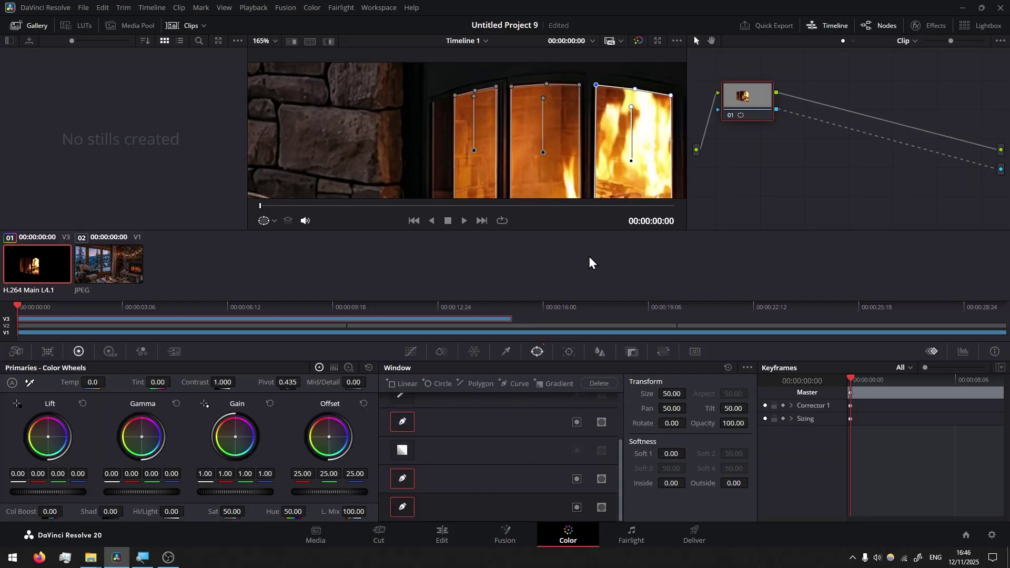
# - Add a fourth curve mask around the rightmost fireplace pane, following its sloping arched upper edge
pyautogui.click(505, 387)
pyautogui.hotkey('alt', 'f')
pyautogui.click(726, 245)
pyautogui.click(762, 255)
pyautogui.click(801, 269)
pyautogui.click(827, 281)
pyautogui.click(827, 447)
pyautogui.click(726, 438)
pyautogui.click(727, 245)
pyautogui.hotkey('alt', 'f')
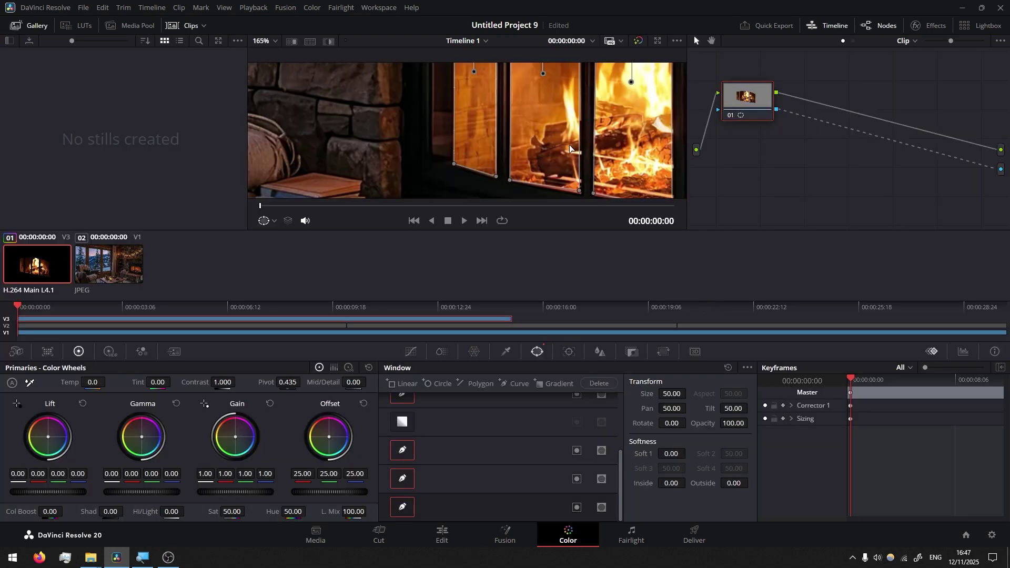
pyautogui.scroll(-5, 568, 147)
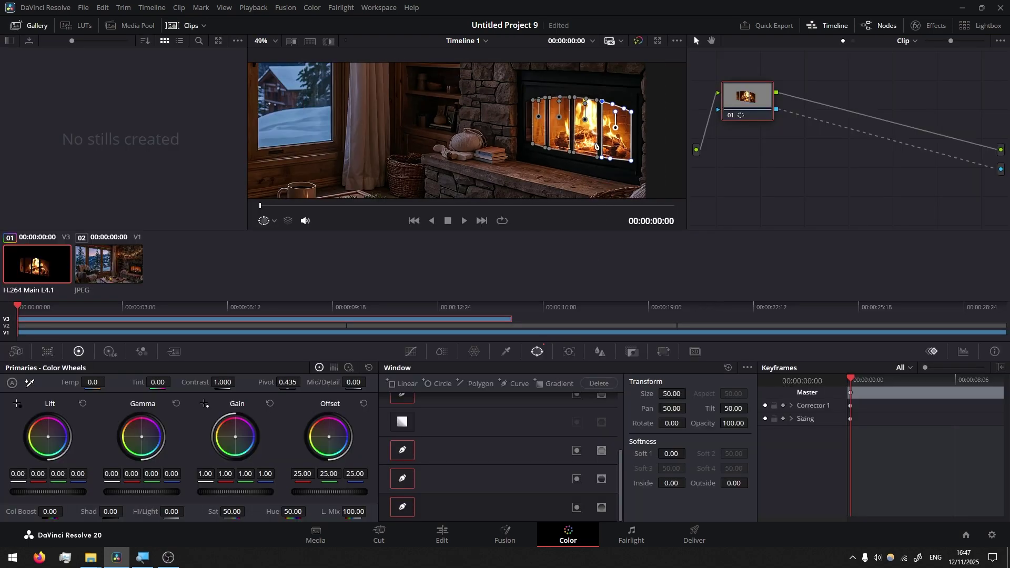
# - Play back the masked fire on the Edit page to check it within the fireplace panes
pyautogui.click(444, 542)
pyautogui.press('space')
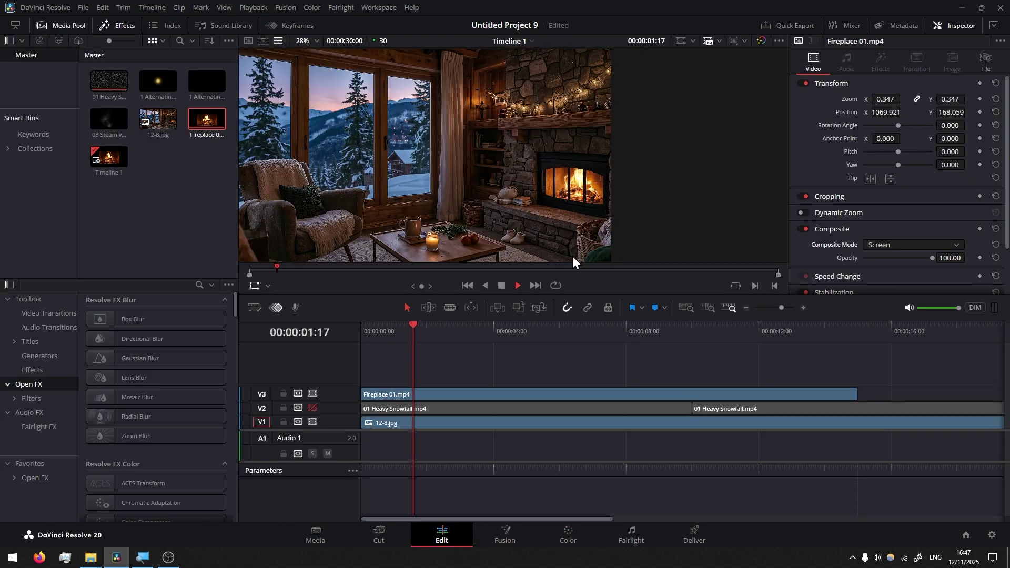
pyautogui.scroll(5, 590, 200)
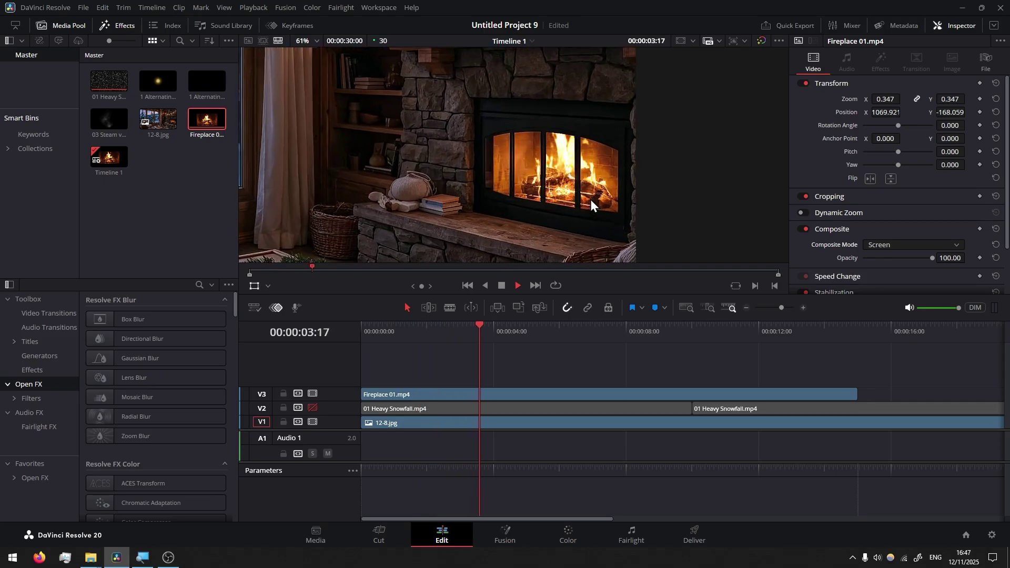
pyautogui.press('space')
pyautogui.scroll(-2, 642, 170)
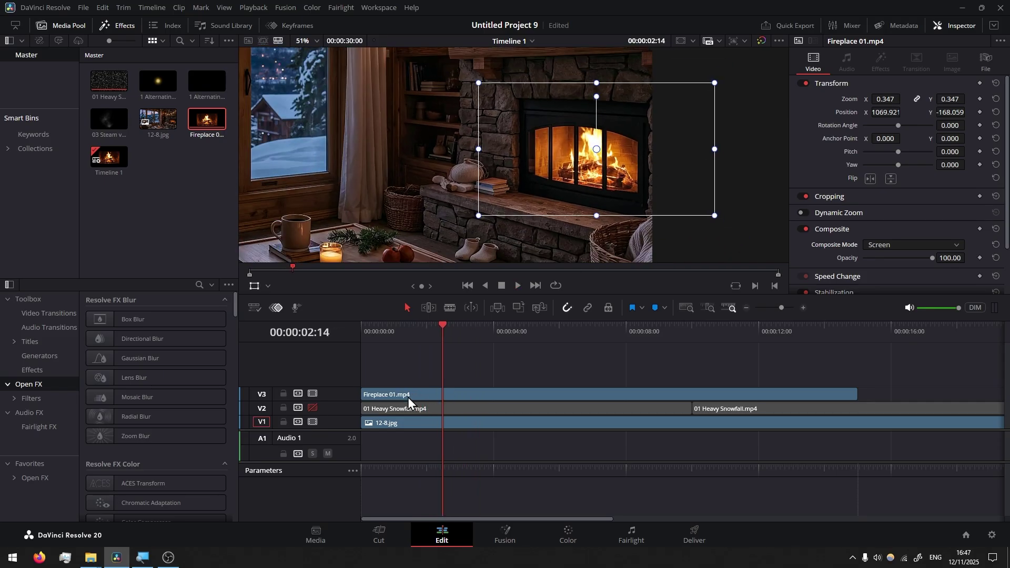
# - Place another Fireplace 01.mp4 clip on V4 at the timeline start, shrink it and move it just below the masked fire
pyautogui.moveTo(215, 126); pyautogui.dragTo(365, 377)
pyautogui.scroll(-2, 585, 243)
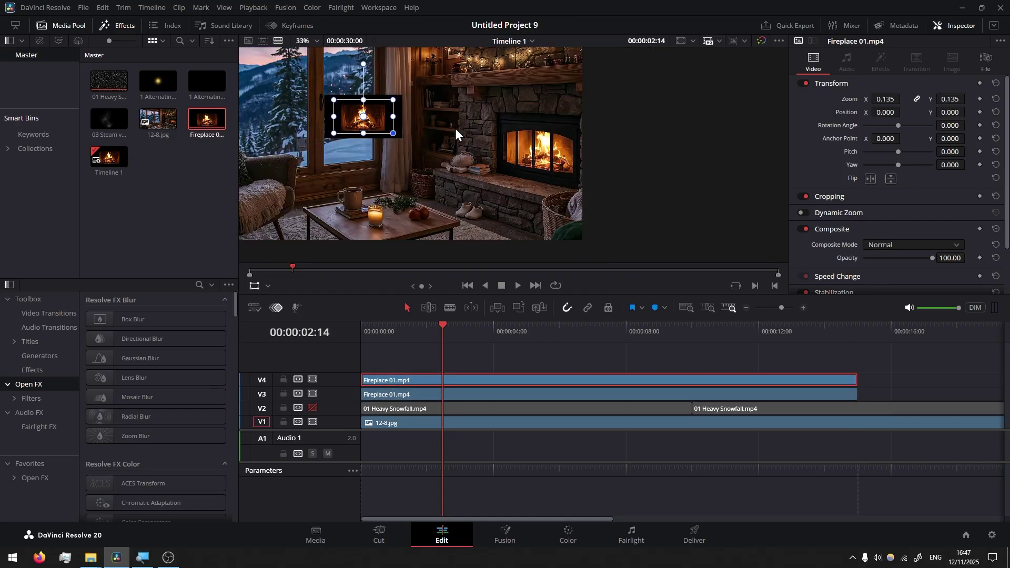
pyautogui.moveTo(451, 125); pyautogui.dragTo(469, 151)
pyautogui.moveTo(338, 102); pyautogui.dragTo(518, 136)
# - Set the V4 fireplace clip's composite mode to Screen and flip it vertically to act as a reflection
pyautogui.click(883, 246)
pyautogui.scroll(-3, 898, 290)
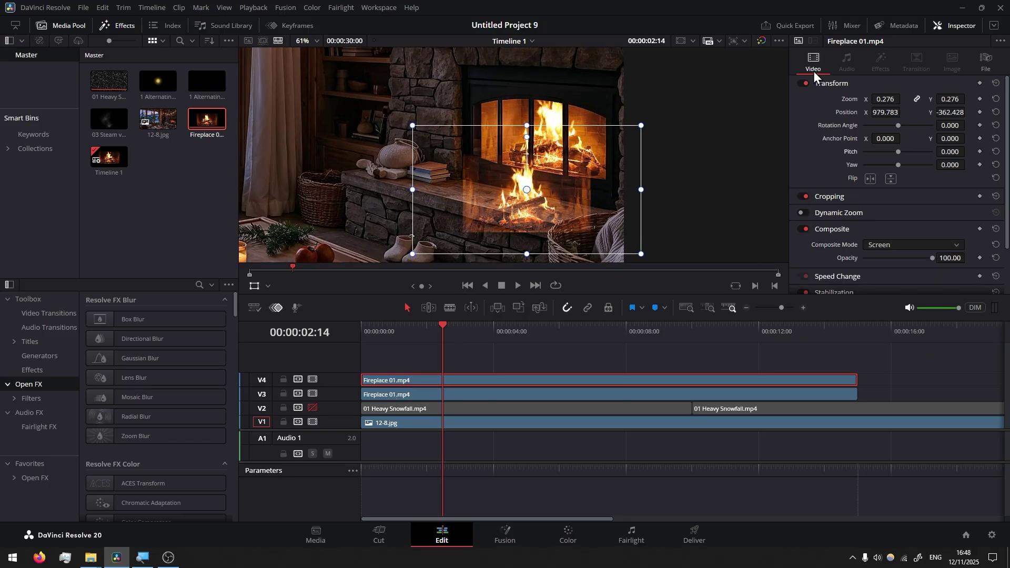
pyautogui.click(892, 179)
# - Position the flipped V4 fire over the stone hearth and rotate it to about -13.6 degrees to match the ledge's slope
pyautogui.moveTo(550, 175); pyautogui.dragTo(592, 206)
pyautogui.press('space')
pyautogui.press('space')
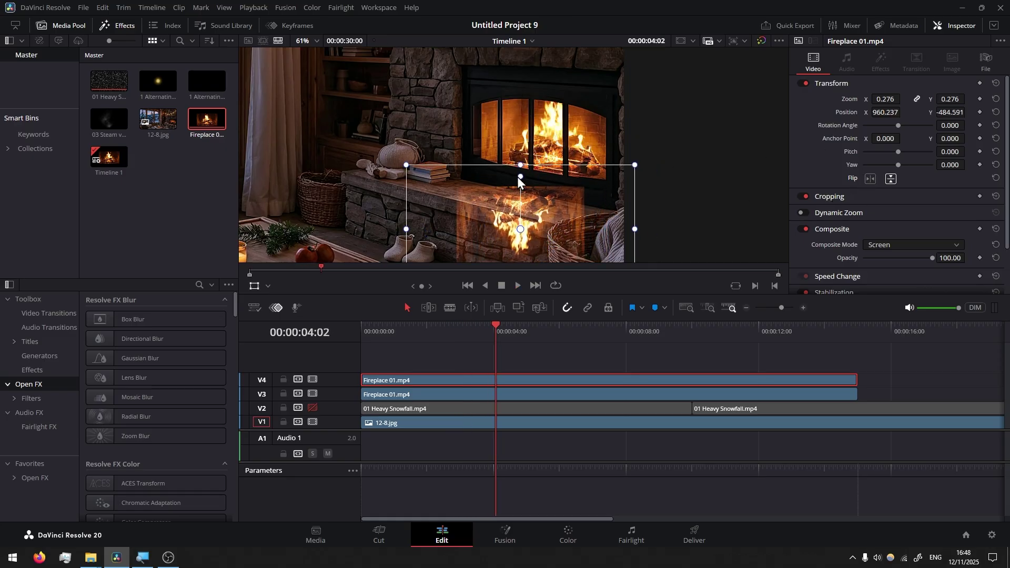
pyautogui.moveTo(517, 177); pyautogui.dragTo(548, 210)
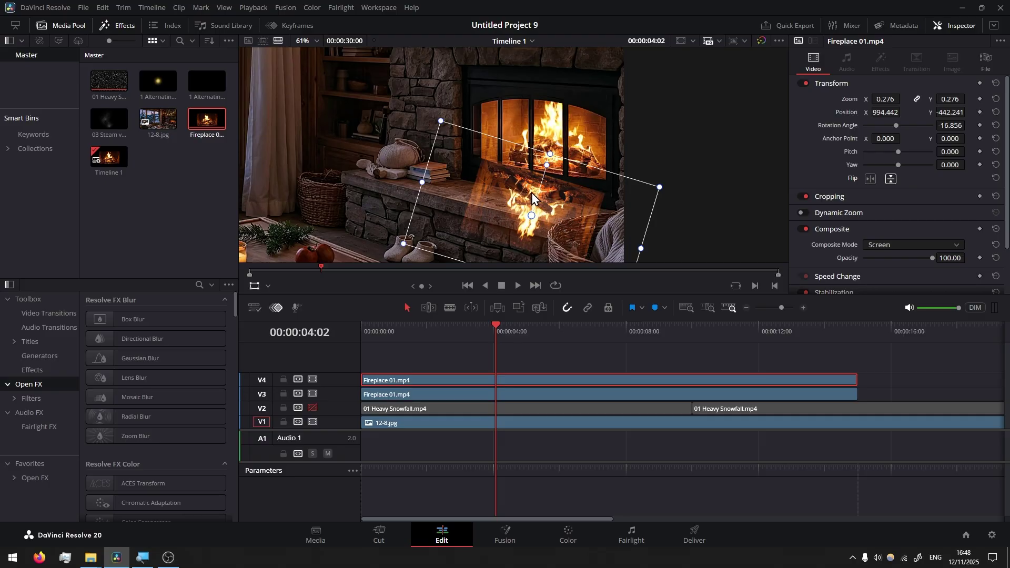
pyautogui.moveTo(537, 192); pyautogui.dragTo(531, 195)
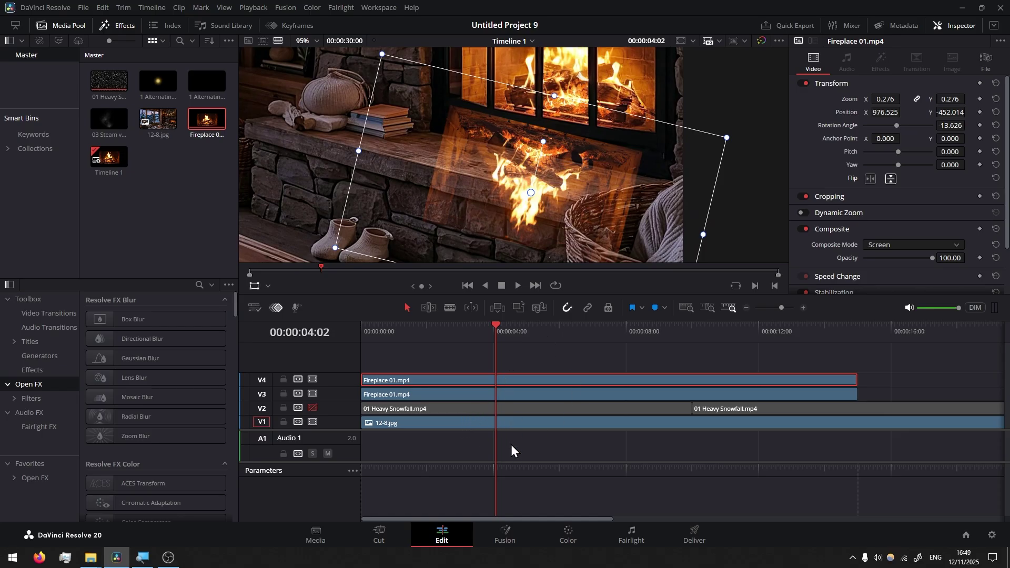
# - On the Color page, add an alpha output to the V4 reflection clip and connect node 01's alpha to it
pyautogui.click(565, 536)
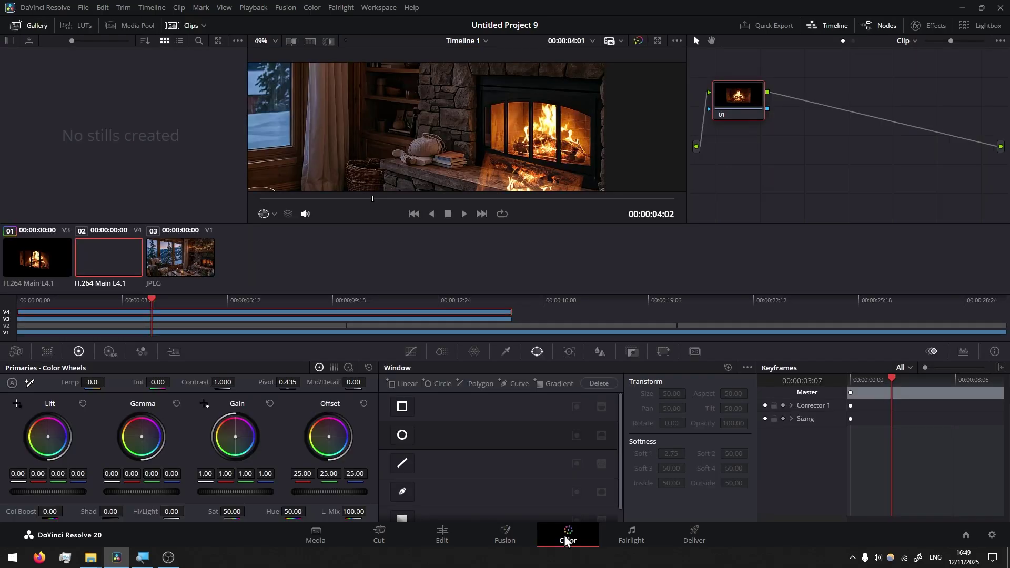
pyautogui.rightClick(816, 140)
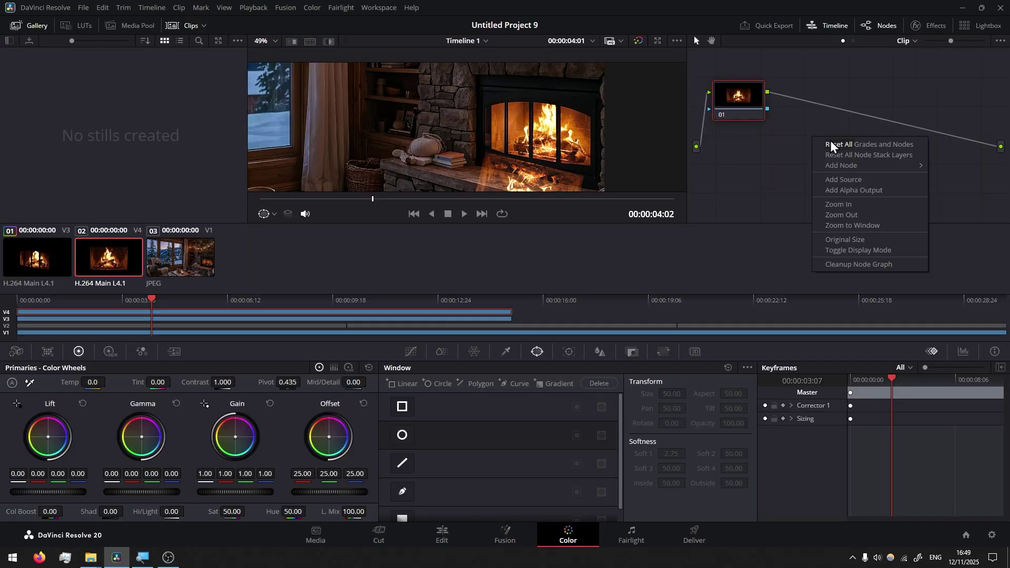
pyautogui.click(867, 190)
pyautogui.moveTo(953, 151); pyautogui.dragTo(1001, 166)
# - Draw a closed curve mask around the hearth's upper surface, following the wicker basket's rim at the right end
pyautogui.click(403, 492)
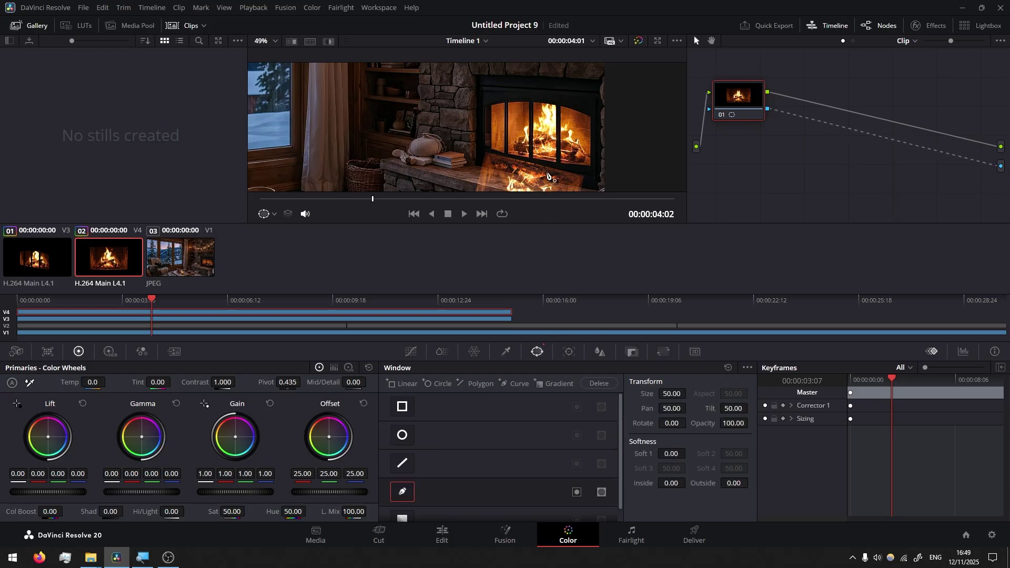
pyautogui.hotkey('alt', 'f')
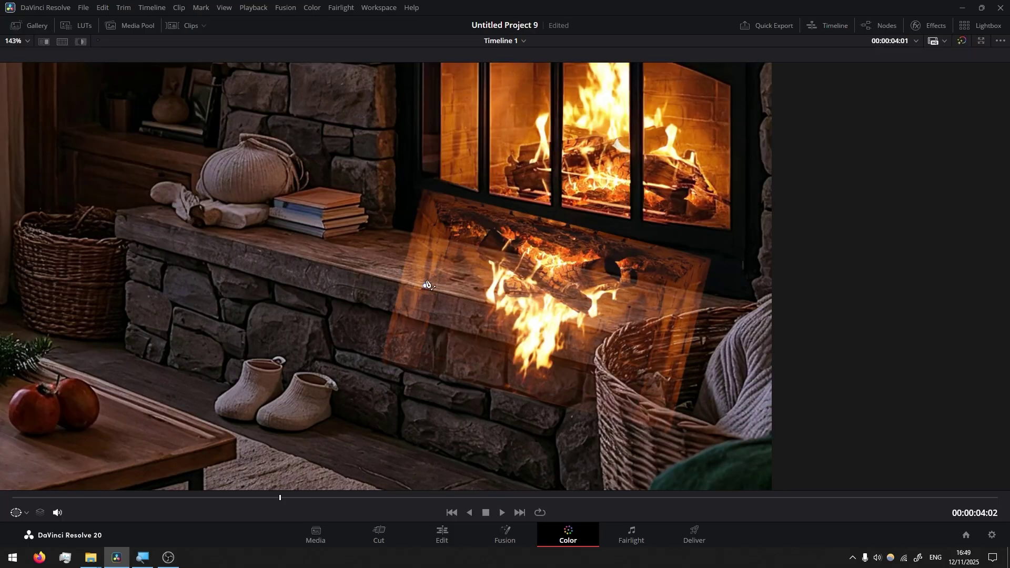
pyautogui.click(668, 308)
pyautogui.click(639, 313)
pyautogui.click(617, 320)
pyautogui.click(604, 328)
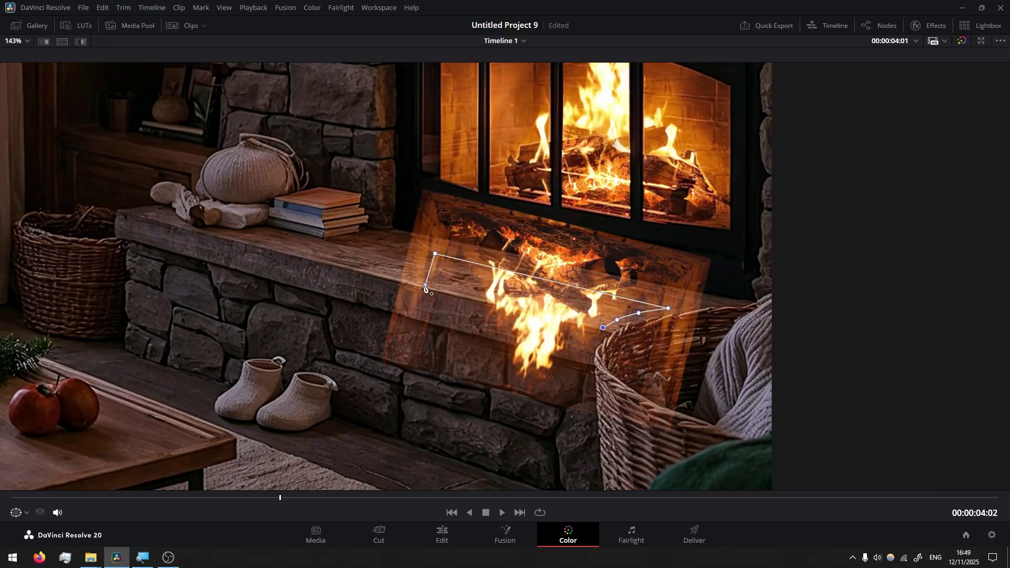
pyautogui.click(426, 289)
pyautogui.hotkey('alt', 'f')
# - Soften the edges of the hearth reflection's curve mask
pyautogui.moveTo(669, 456); pyautogui.dragTo(688, 454)
pyautogui.moveTo(573, 180); pyautogui.dragTo(573, 176)
pyautogui.moveTo(364, 130); pyautogui.dragTo(371, 87)
# - On the Edit page, apply Box Blur to the V4 fireplace reflection clip and set its horizontal and vertical strength to 0.209
pyautogui.click(441, 537)
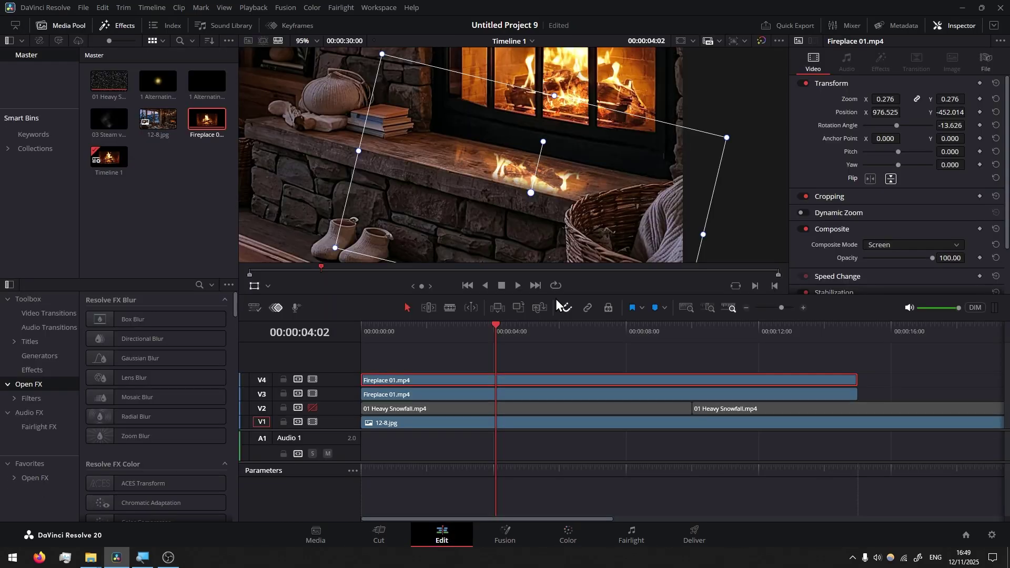
pyautogui.click(103, 26)
pyautogui.click(199, 285)
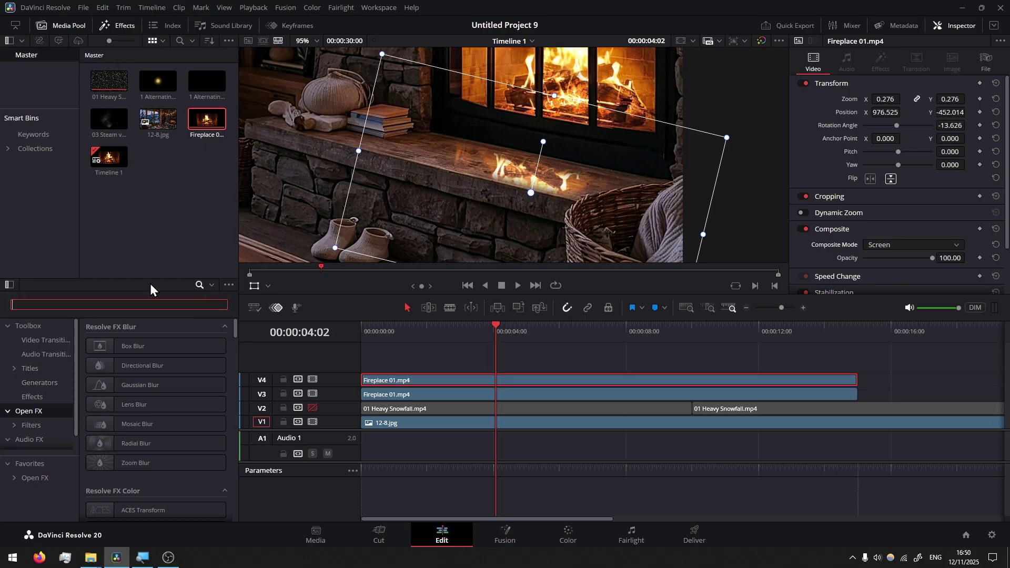
pyautogui.write('blur')
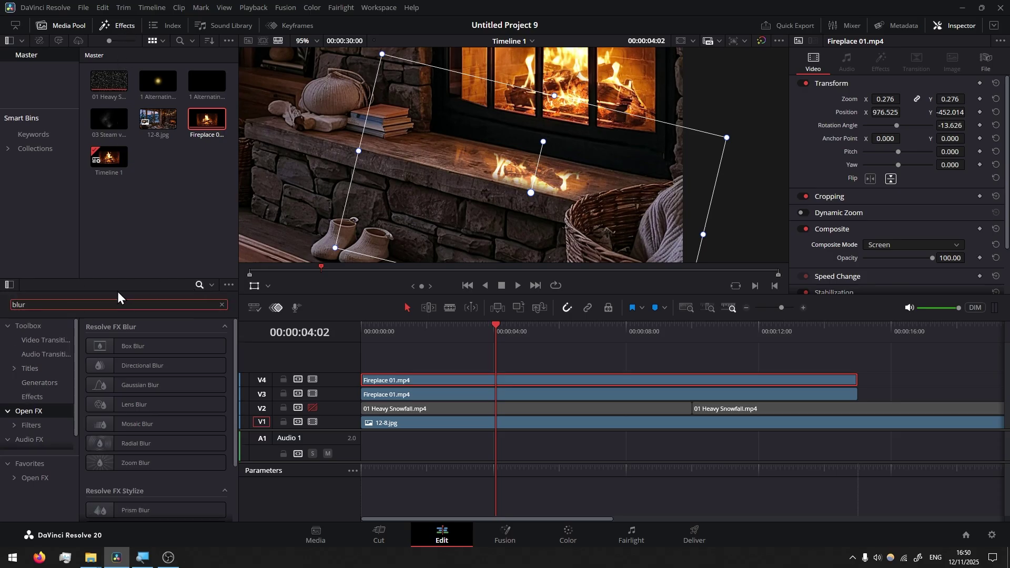
pyautogui.moveTo(130, 346); pyautogui.dragTo(424, 382)
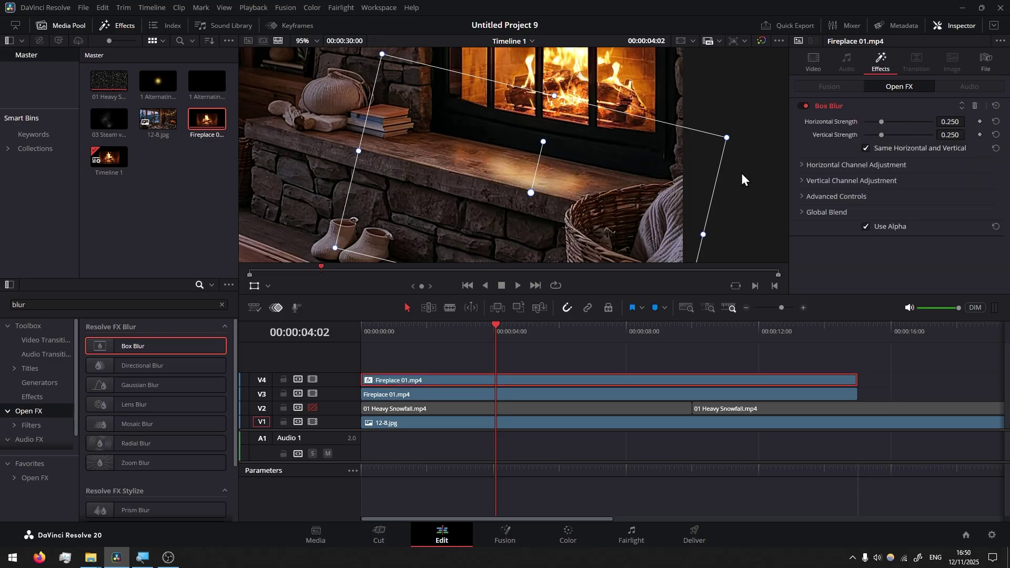
pyautogui.moveTo(882, 121)
pyautogui.mouseDown()
pyautogui.moveTo(871, 121)
pyautogui.moveTo(880, 123)
pyautogui.mouseUp()
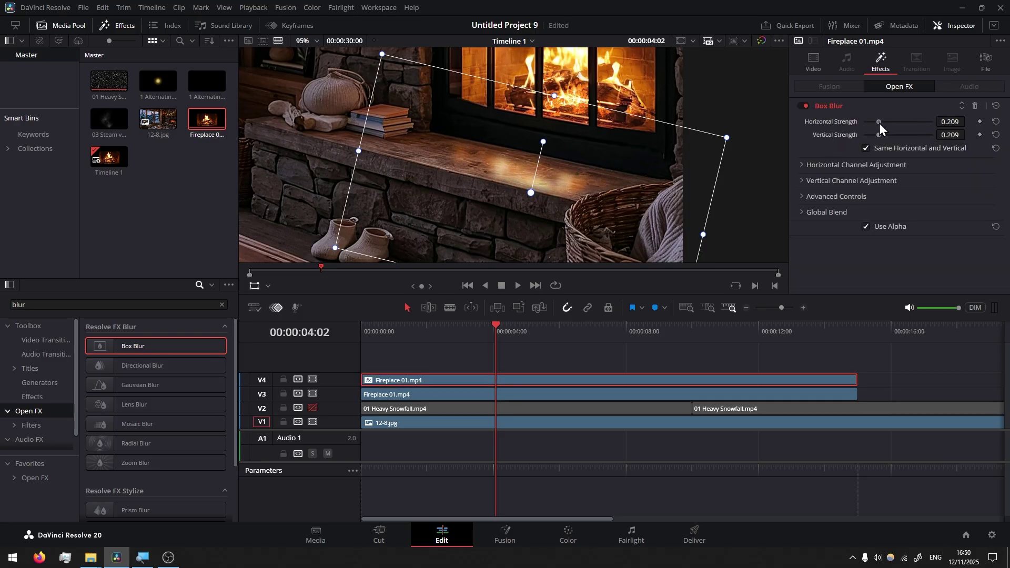
# - Lower the opacity of the V4 hearth reflection clip and play the timeline to check the blend
pyautogui.click(809, 61)
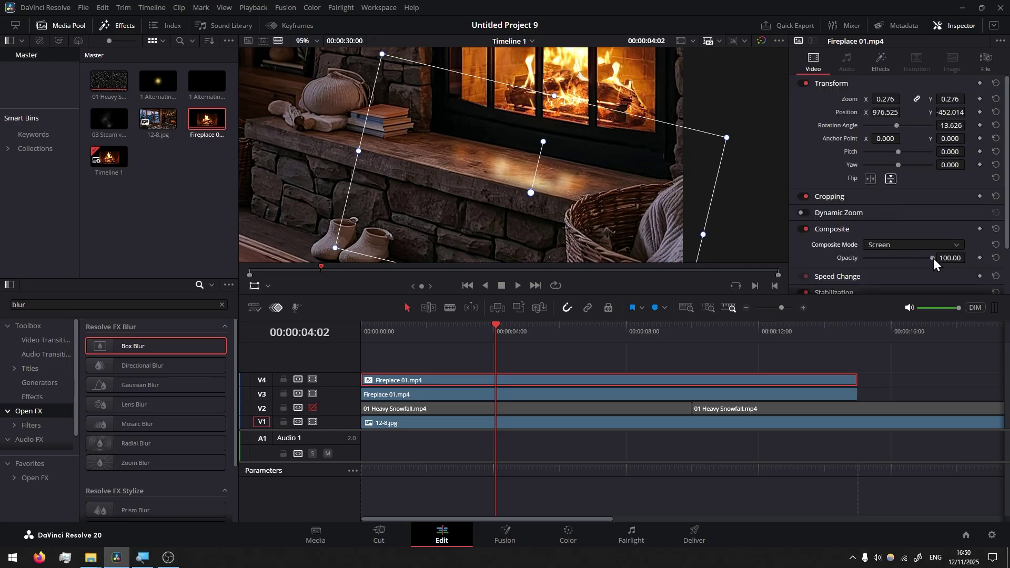
pyautogui.moveTo(934, 258); pyautogui.dragTo(905, 262)
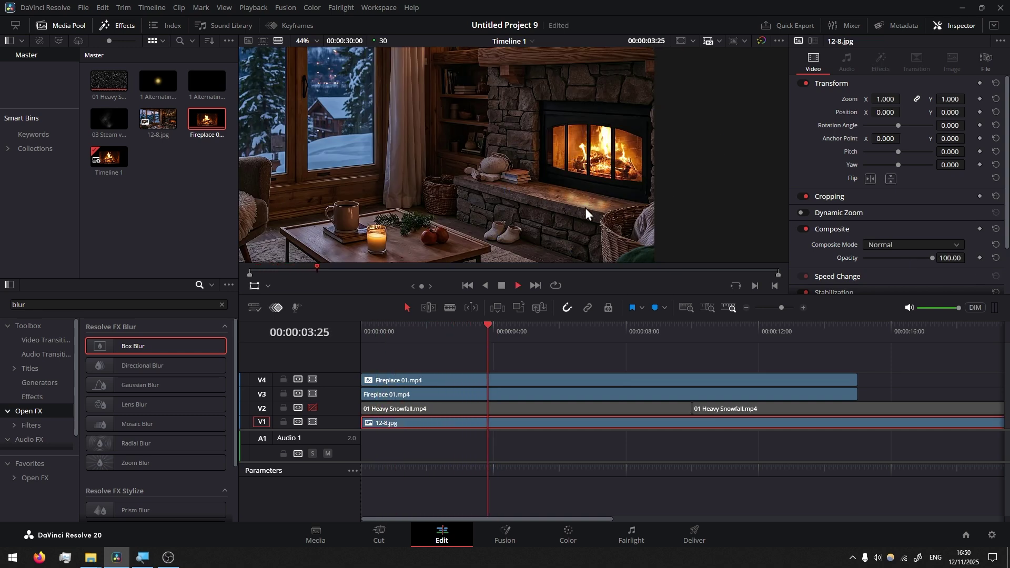
pyautogui.scroll(-3, 533, 190)
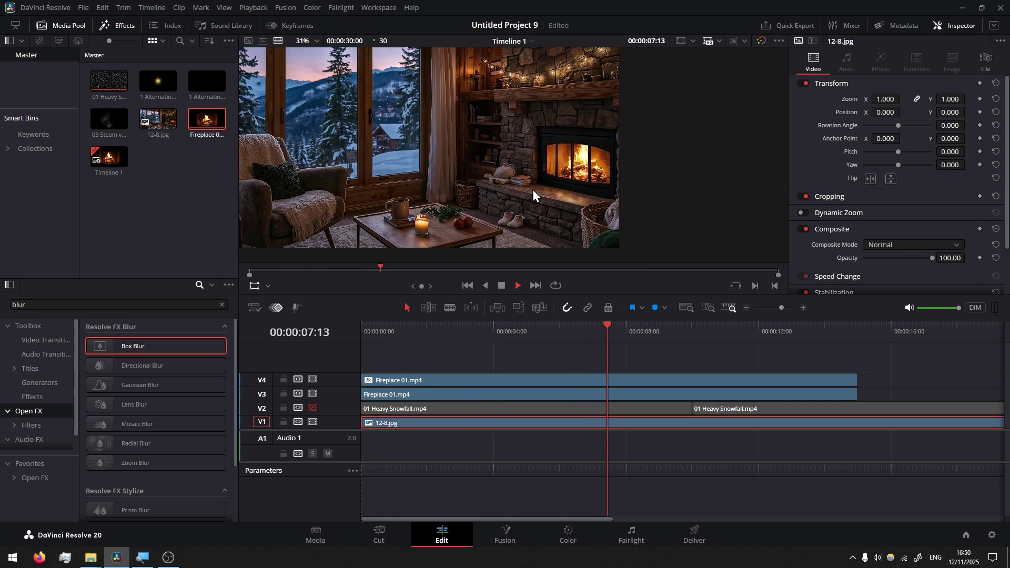
pyautogui.press('space')
# - Duplicate the V3 and V4 Fireplace 01.mp4 clips, placing the copies from 00:00:15:00 to fill the rest of the 30-second timeline
pyautogui.hscroll(6, 468, 421)
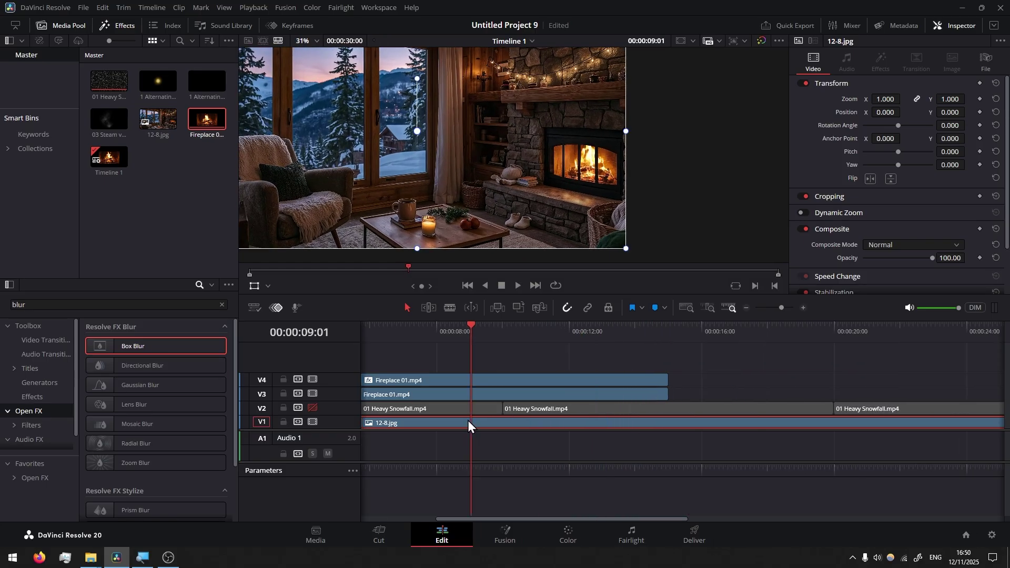
pyautogui.scroll(-5, 468, 419)
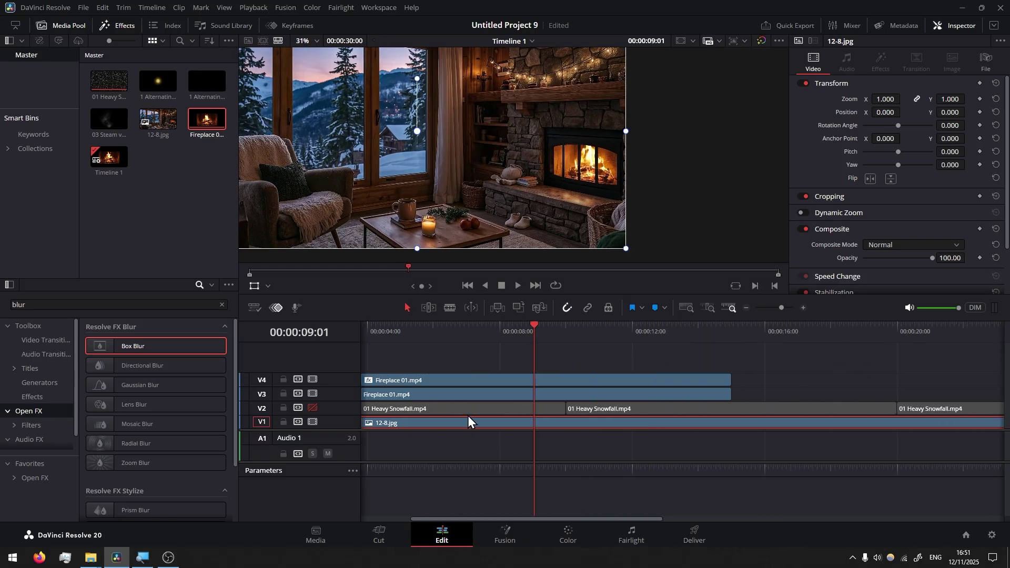
pyautogui.moveTo(491, 362); pyautogui.dragTo(386, 396)
pyautogui.click(454, 335)
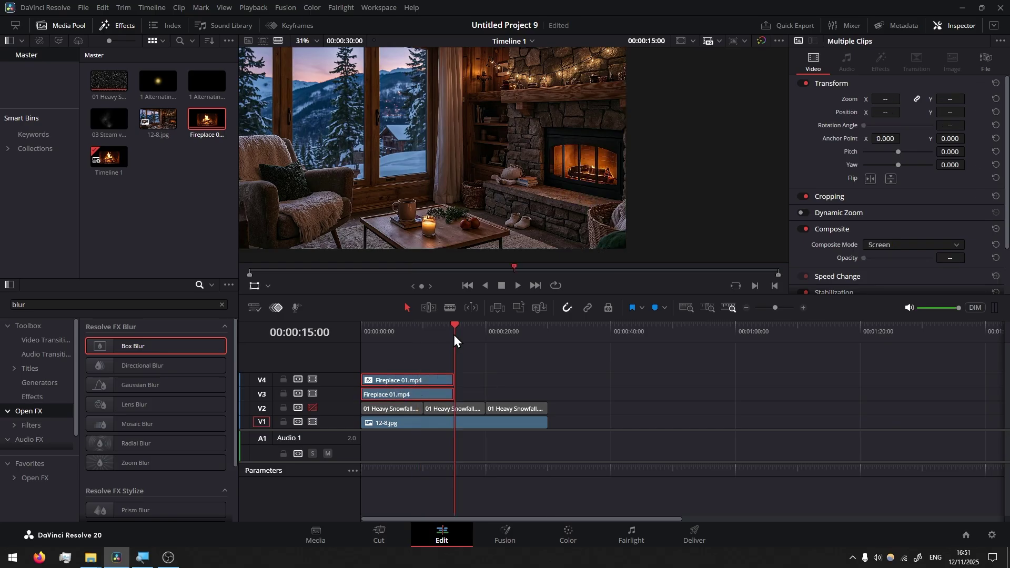
pyautogui.hotkey('ctrl', 'v')
pyautogui.hotkey('ctrl', 'z')
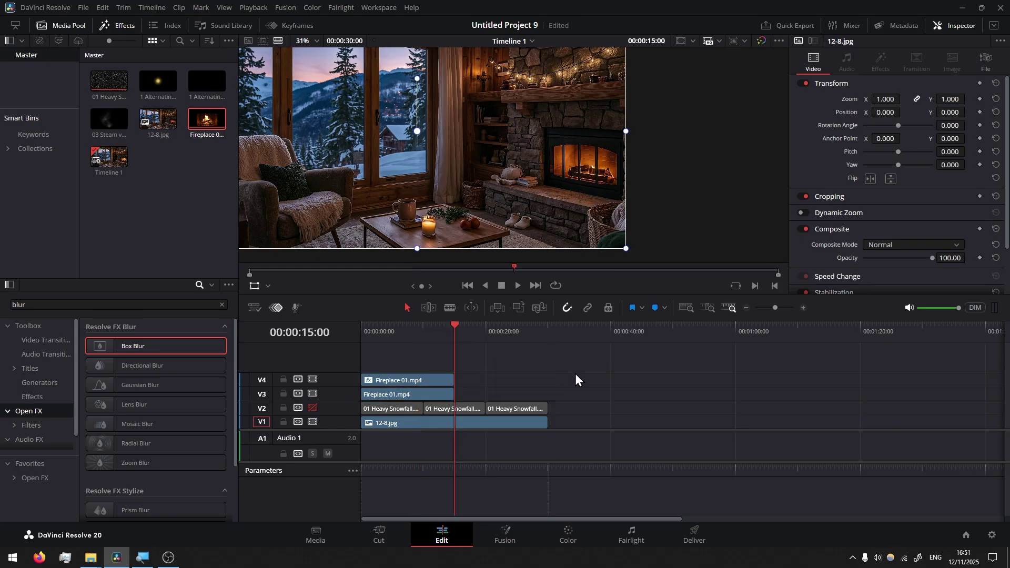
pyautogui.moveTo(478, 361); pyautogui.dragTo(490, 382)
pyautogui.click(461, 332)
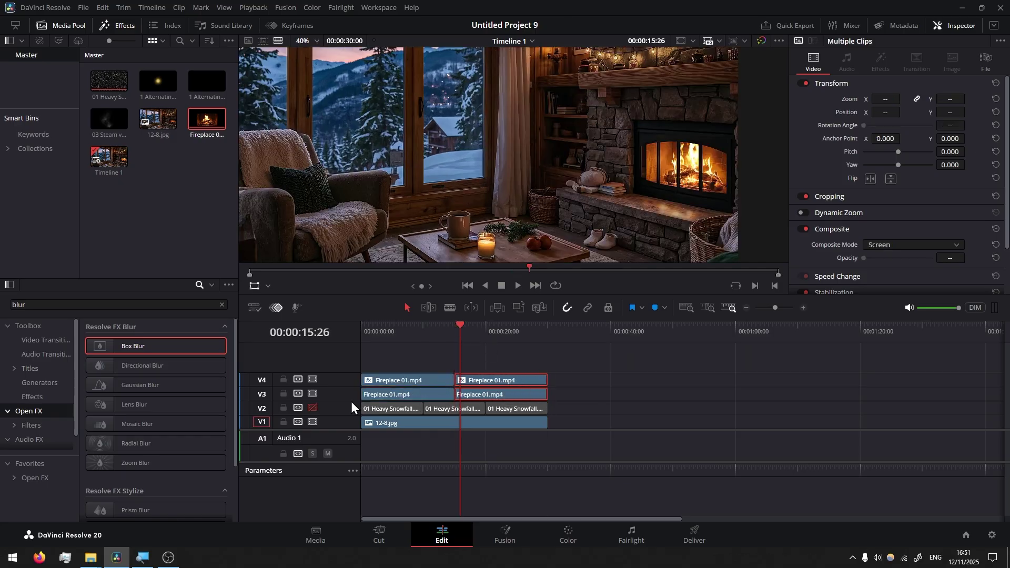
# - Disable the V4 and V3 video tracks and return the playhead to the timeline start
pyautogui.click(312, 380)
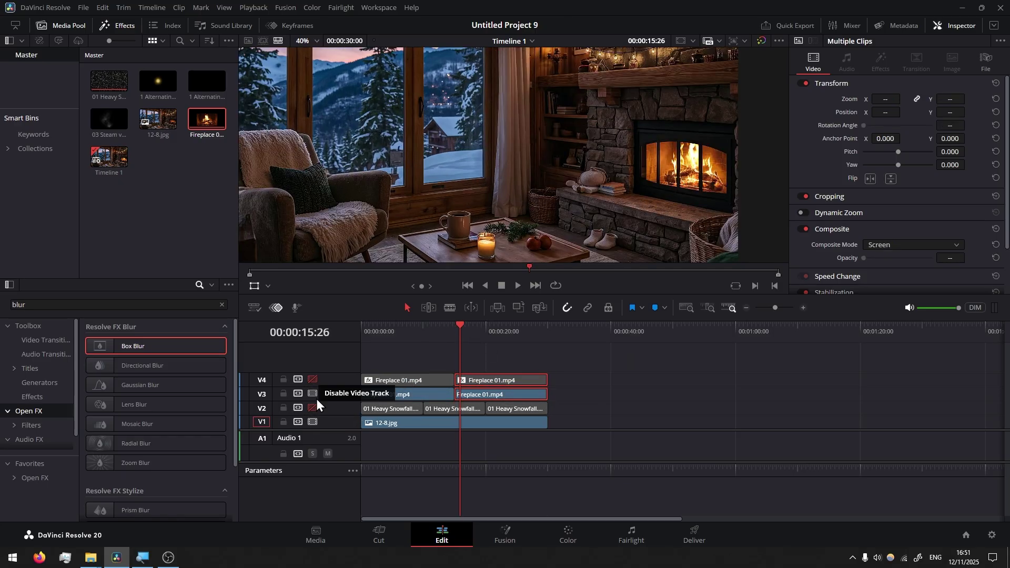
pyautogui.click(312, 394)
pyautogui.press('Home')
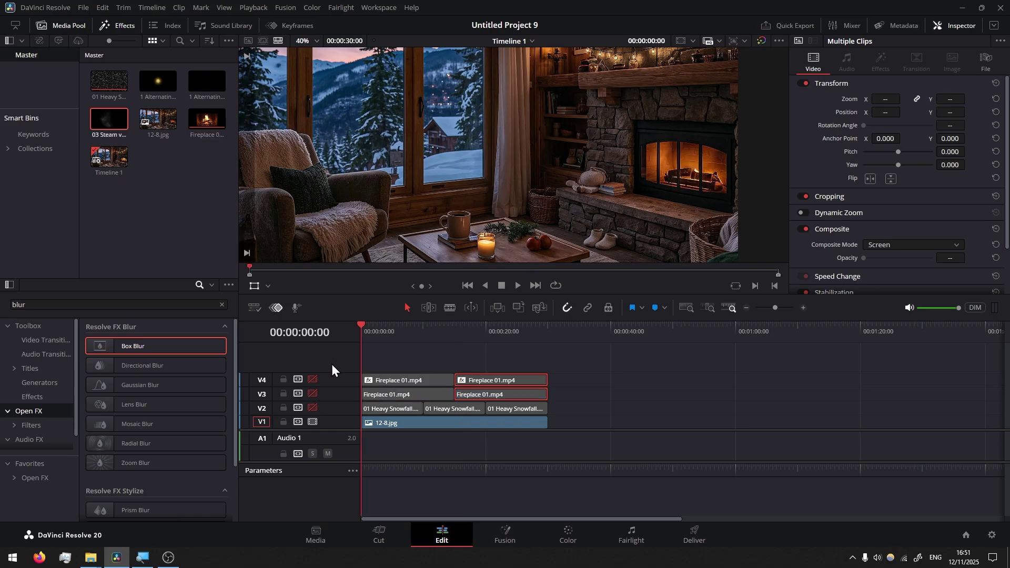
# - Add 03 Steam v02 (1).mp4 at the start of a new V5 track, scaled to about 0.197 and placed above the mug
pyautogui.rightClick(339, 359)
pyautogui.click(377, 370)
pyautogui.moveTo(121, 129); pyautogui.dragTo(362, 361)
pyautogui.moveTo(363, 361); pyautogui.dragTo(362, 361)
pyautogui.moveTo(344, 247); pyautogui.dragTo(454, 181)
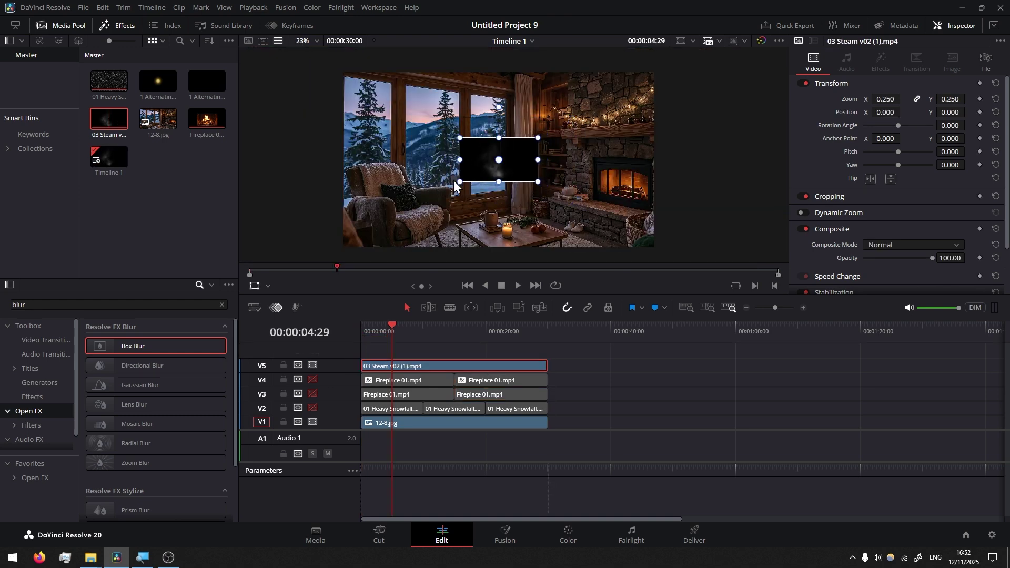
pyautogui.moveTo(519, 160); pyautogui.dragTo(529, 209)
pyautogui.scroll(3, 525, 219)
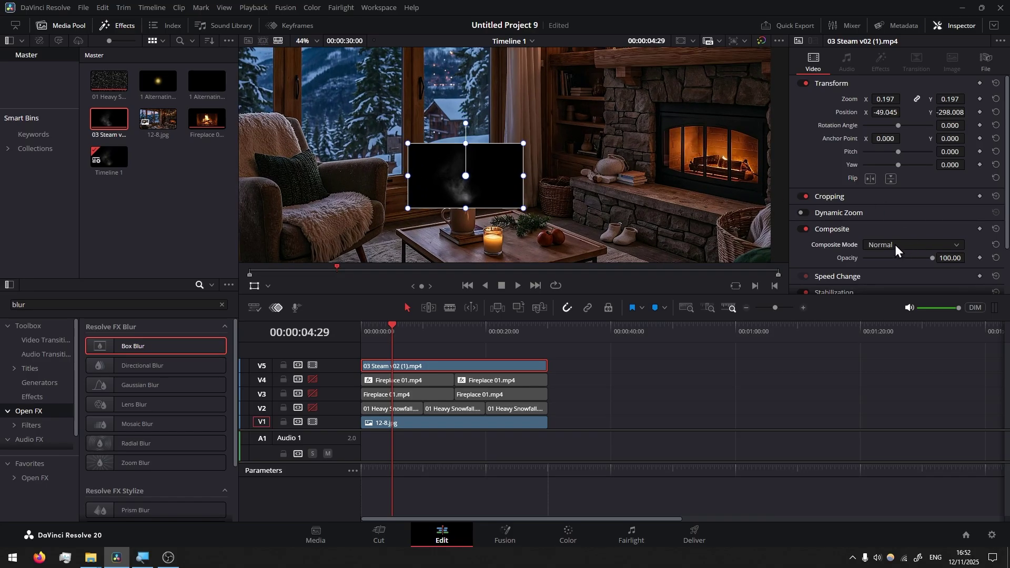
# - Set the steam clip's composite mode to Screen and play the timeline to check the steam over the mug
pyautogui.click(895, 245)
pyautogui.scroll(-3, 893, 311)
pyautogui.click(895, 328)
pyautogui.click(518, 285)
pyautogui.press('space')
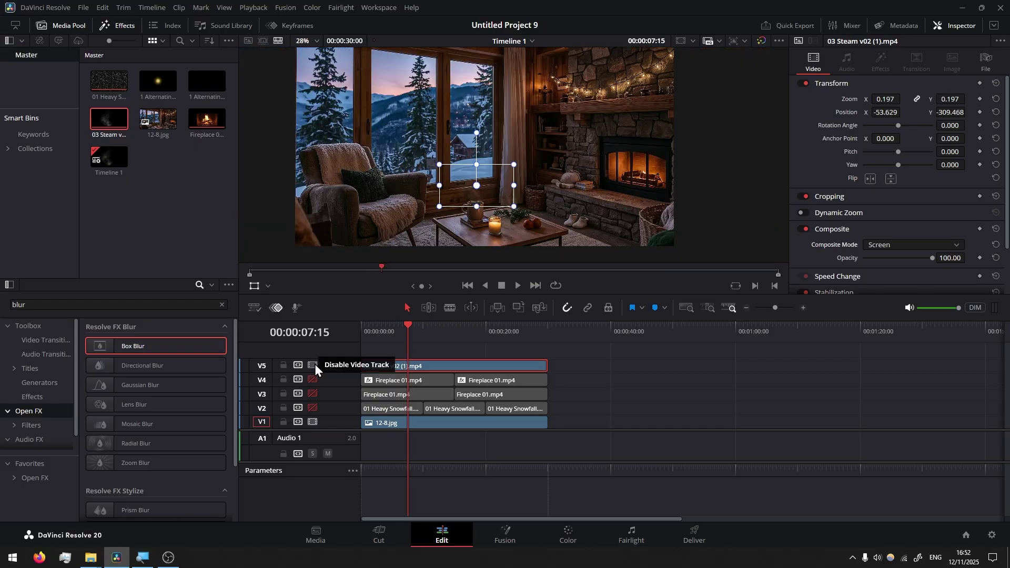
# - Disable the V5 steam track, add ten video tracks above Video 5 and enlarge the timeline area
pyautogui.click(314, 365)
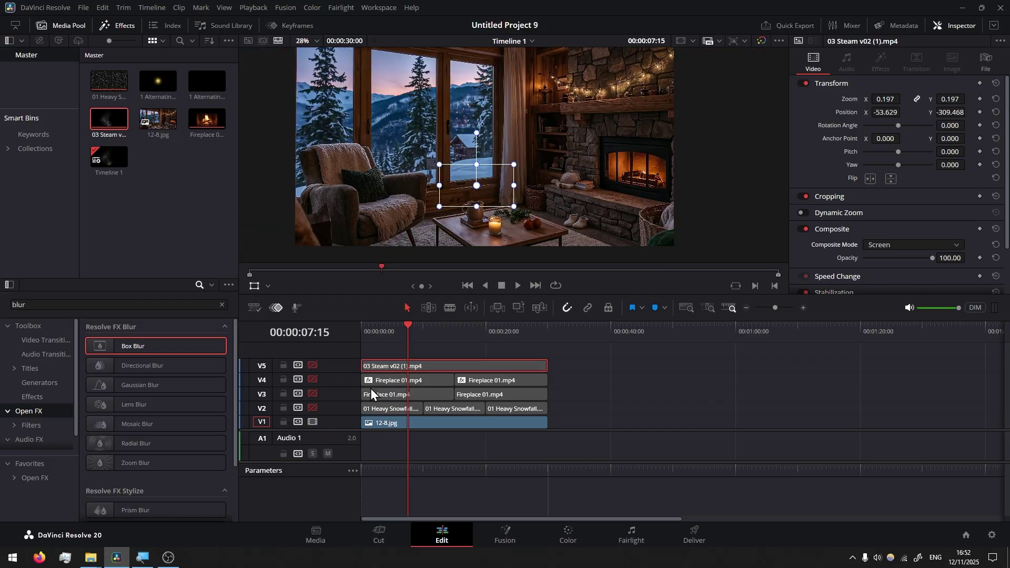
pyautogui.rightClick(336, 348)
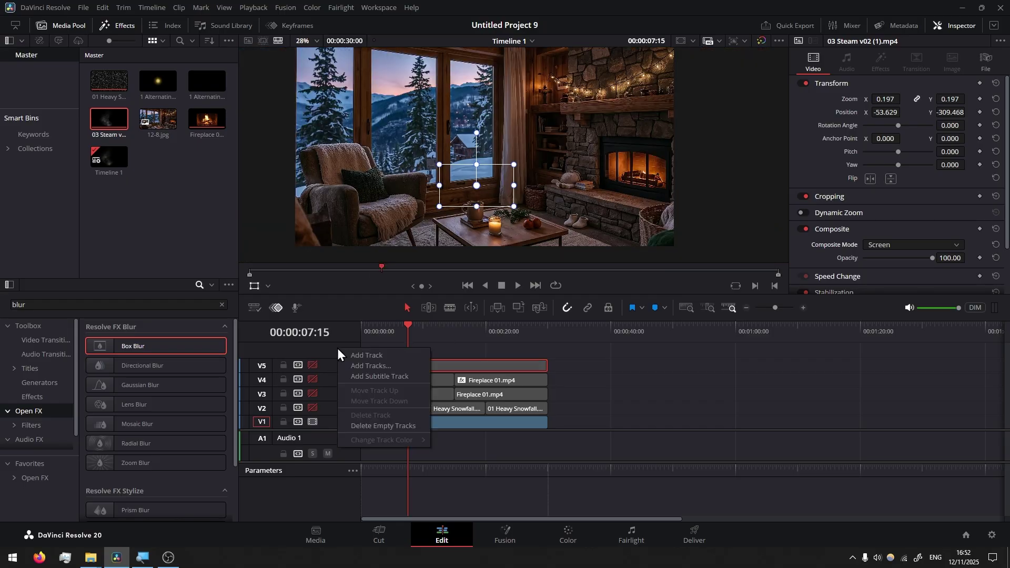
pyautogui.click(381, 367)
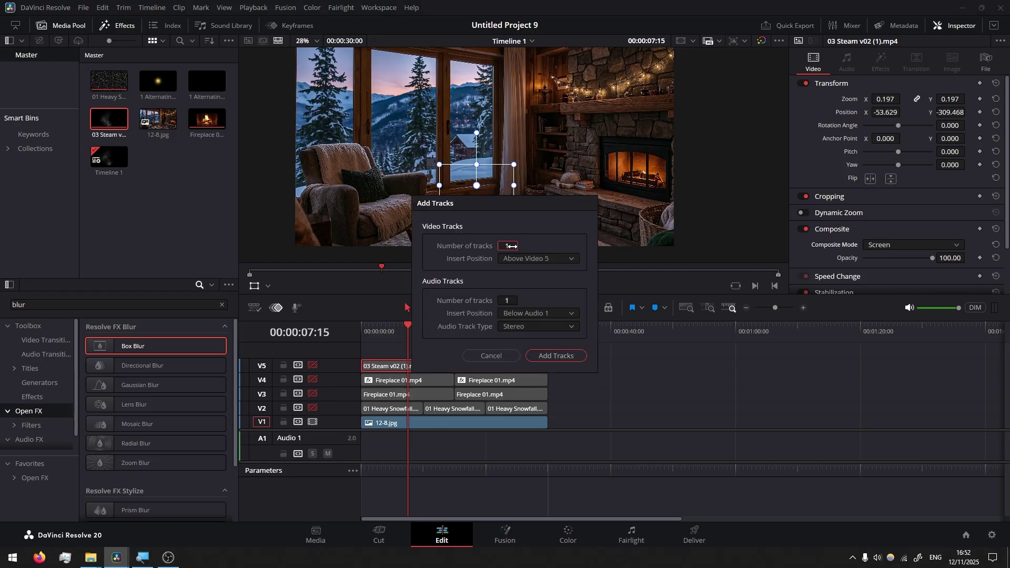
pyautogui.click(568, 358)
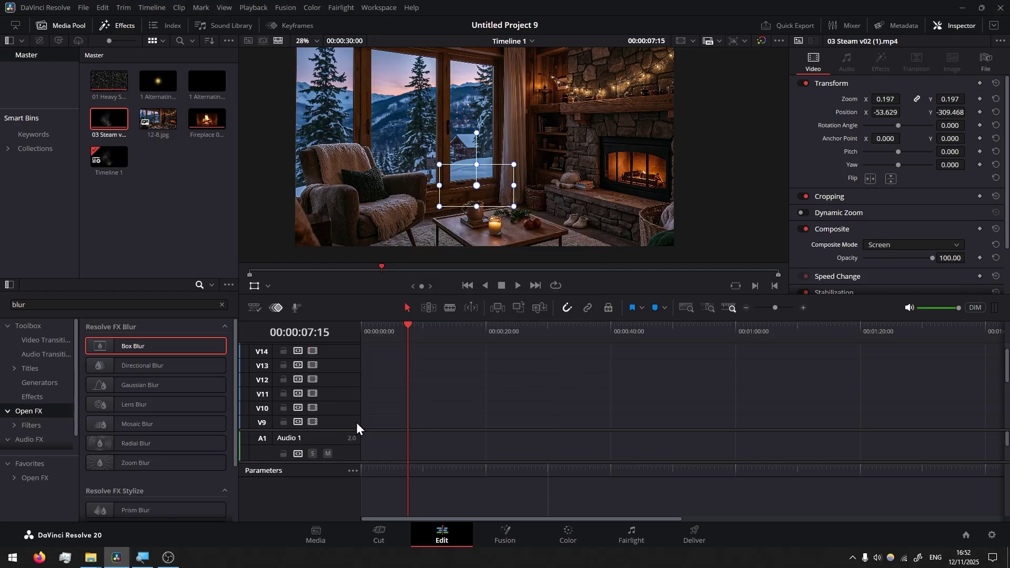
pyautogui.scroll(-2, 402, 399)
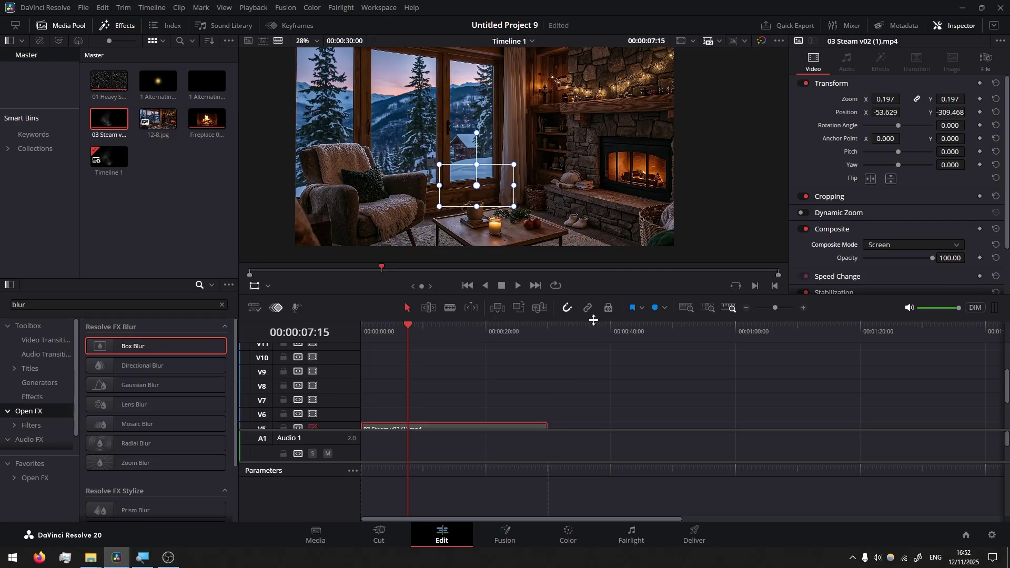
pyautogui.moveTo(594, 320); pyautogui.dragTo(593, 286)
# - Place 1 Alternating Light_1.mp4 at the start of V6, shrink it to about 0.108 zoom and move it over the string lights
pyautogui.click(168, 184)
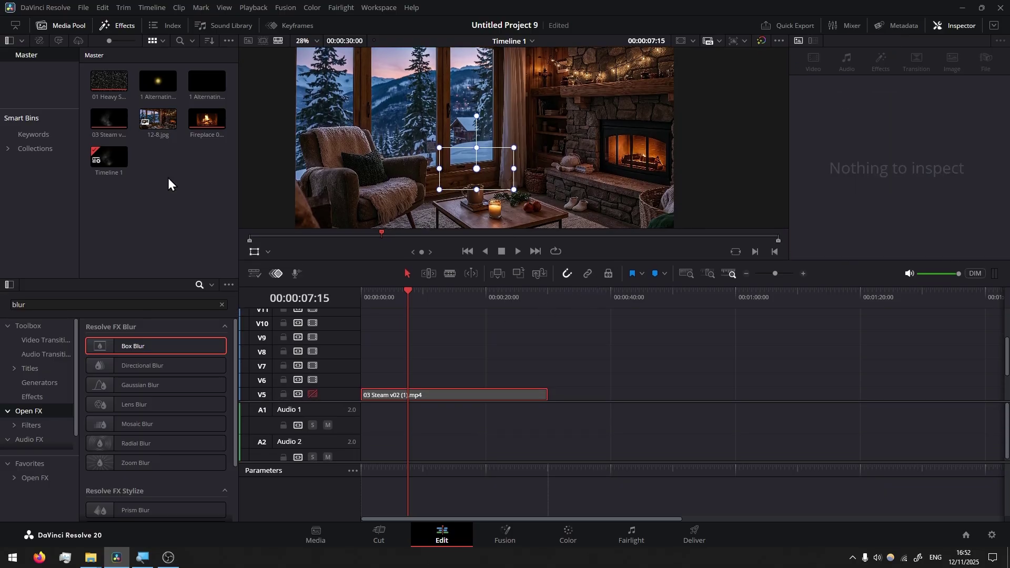
pyautogui.scroll(5, 564, 81)
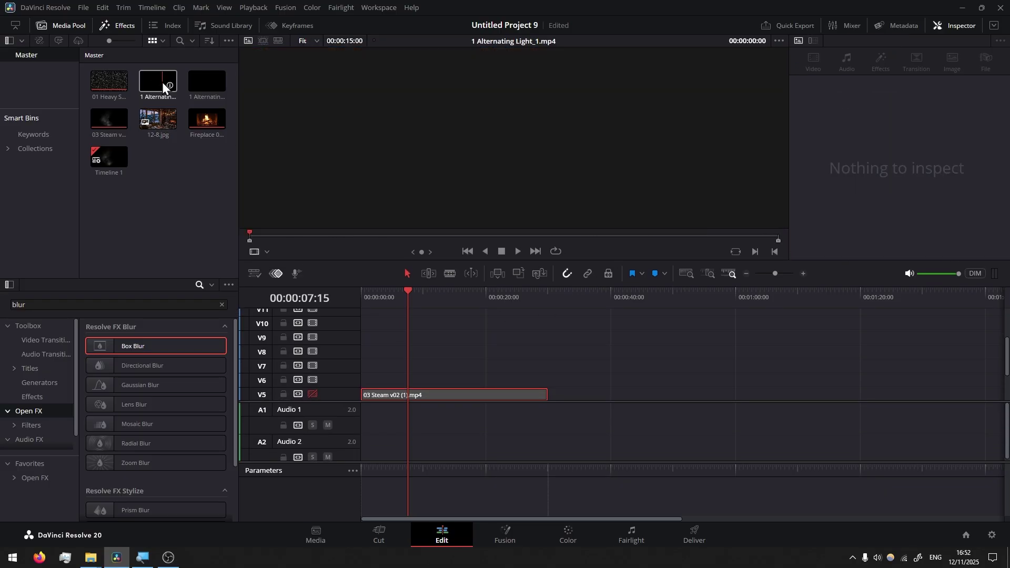
pyautogui.moveTo(163, 83); pyautogui.dragTo(365, 386)
pyautogui.click(429, 381)
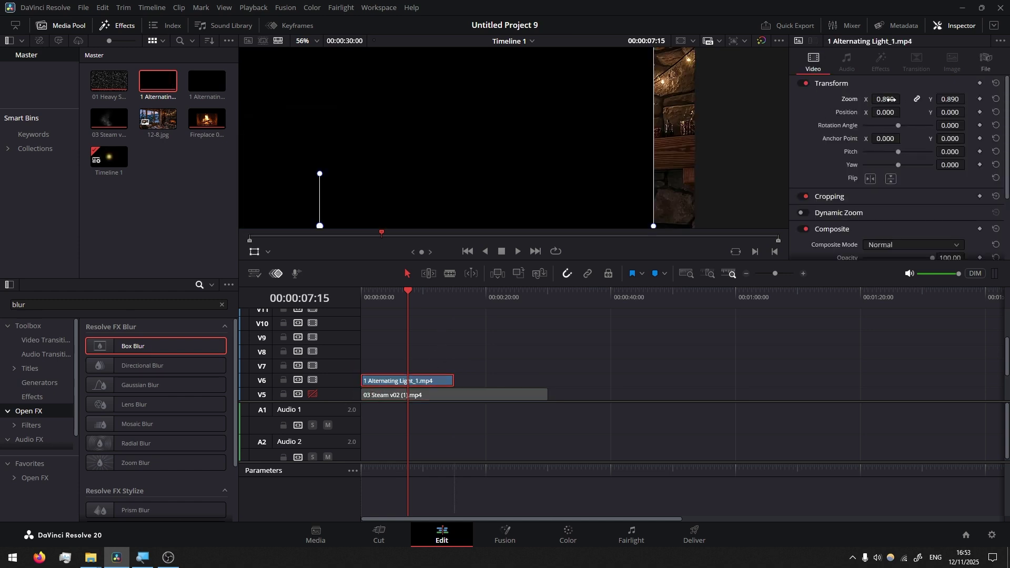
pyautogui.moveTo(891, 99); pyautogui.dragTo(863, 99)
pyautogui.moveTo(402, 210); pyautogui.dragTo(540, 133)
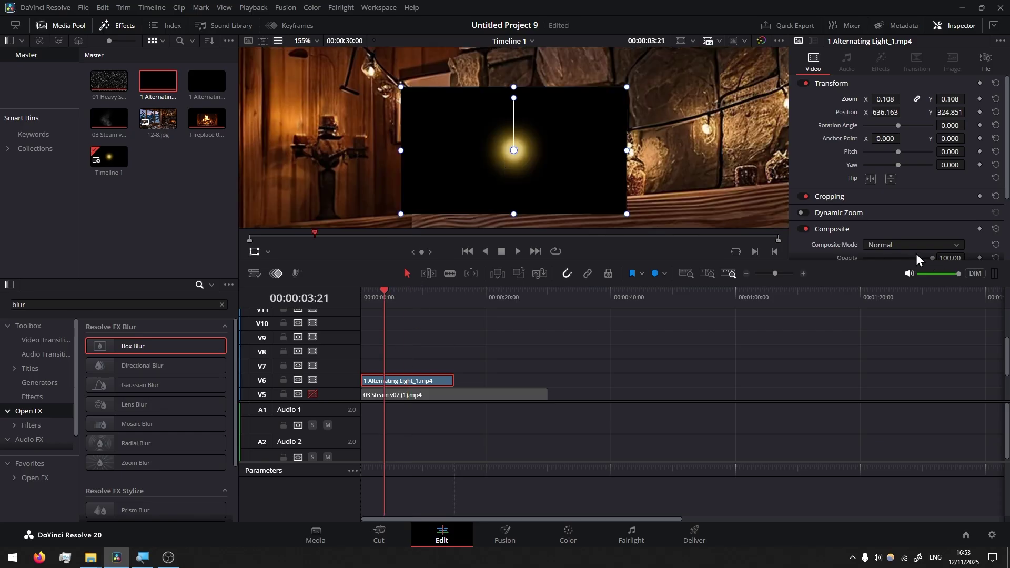
# - Reposition the V6 light clip slightly and try the Color Dodge composite mode on it
pyautogui.click(888, 246)
pyautogui.scroll(-5, 892, 316)
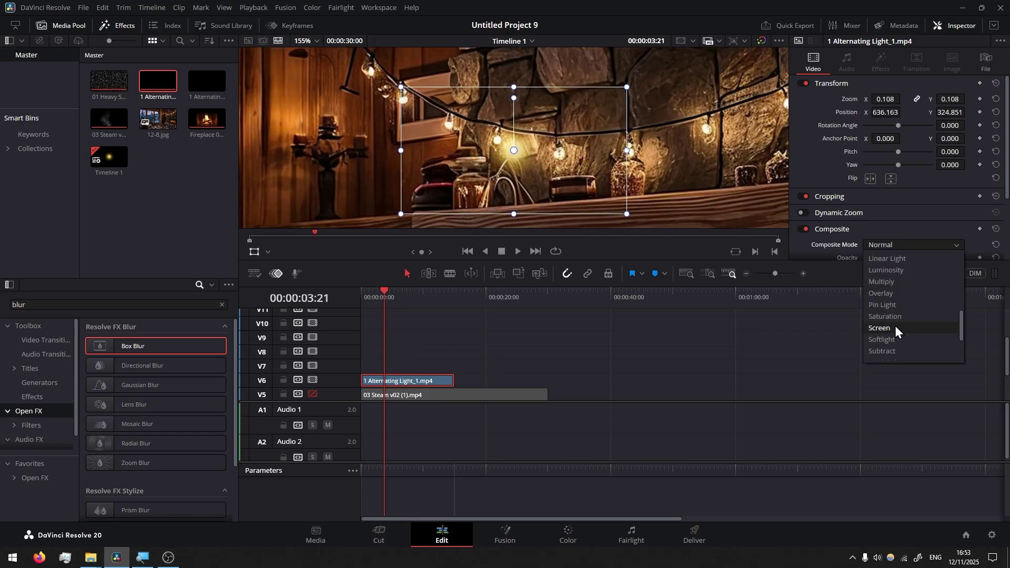
pyautogui.click(554, 156)
pyautogui.moveTo(553, 157); pyautogui.dragTo(537, 147)
pyautogui.click(891, 245)
pyautogui.scroll(-6, 890, 294)
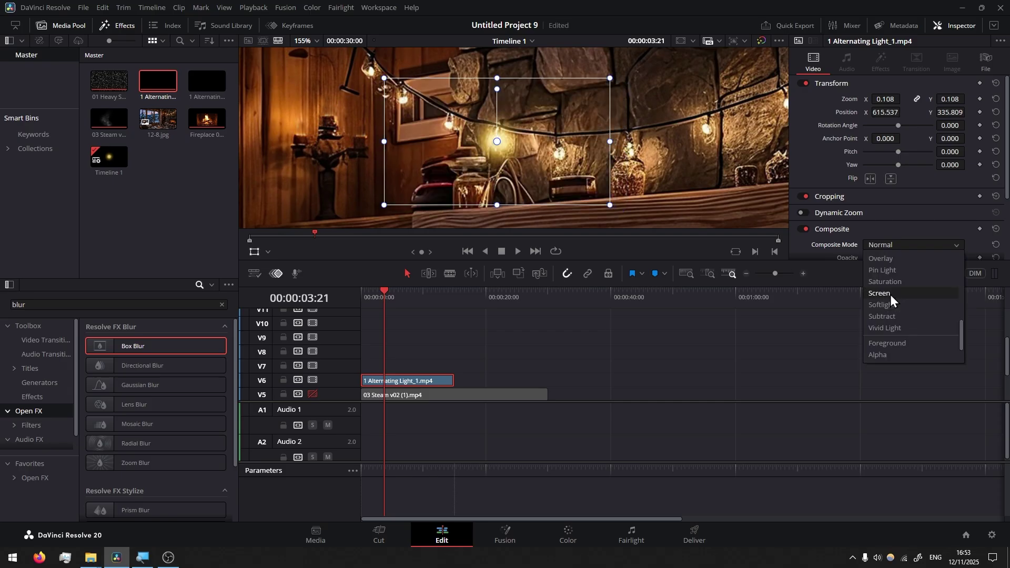
pyautogui.scroll(5, 891, 294)
pyautogui.scroll(2, 891, 295)
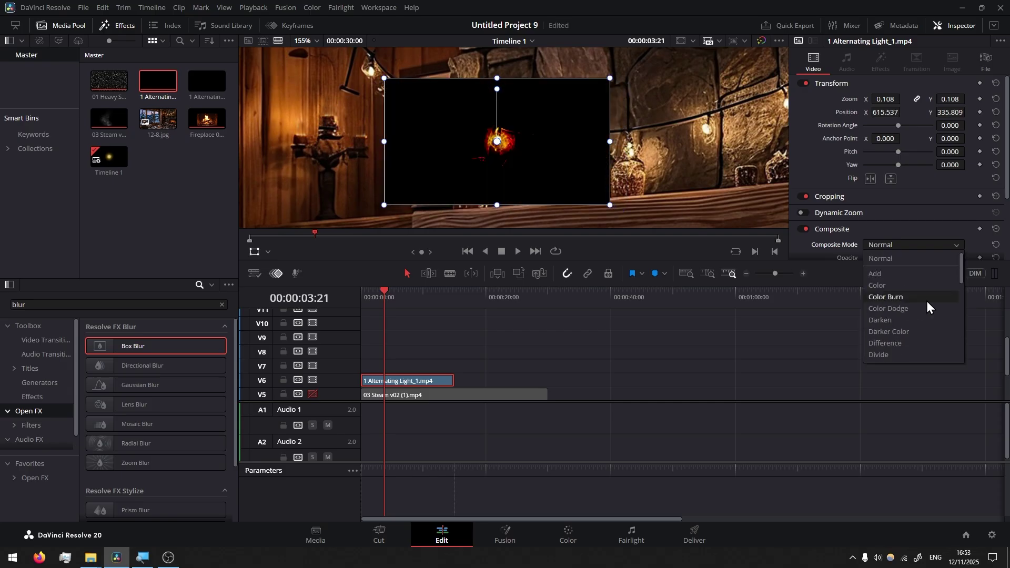
pyautogui.click(898, 308)
# - Set the V6 light clip to Screen and fit it over the leftmost bulb of the string at about 0.070 zoom
pyautogui.moveTo(616, 205); pyautogui.dragTo(590, 188)
pyautogui.moveTo(542, 143)
pyautogui.mouseDown()
pyautogui.moveTo(557, 122)
pyautogui.moveTo(541, 140)
pyautogui.mouseUp()
pyautogui.click(914, 245)
pyautogui.scroll(3, 901, 301)
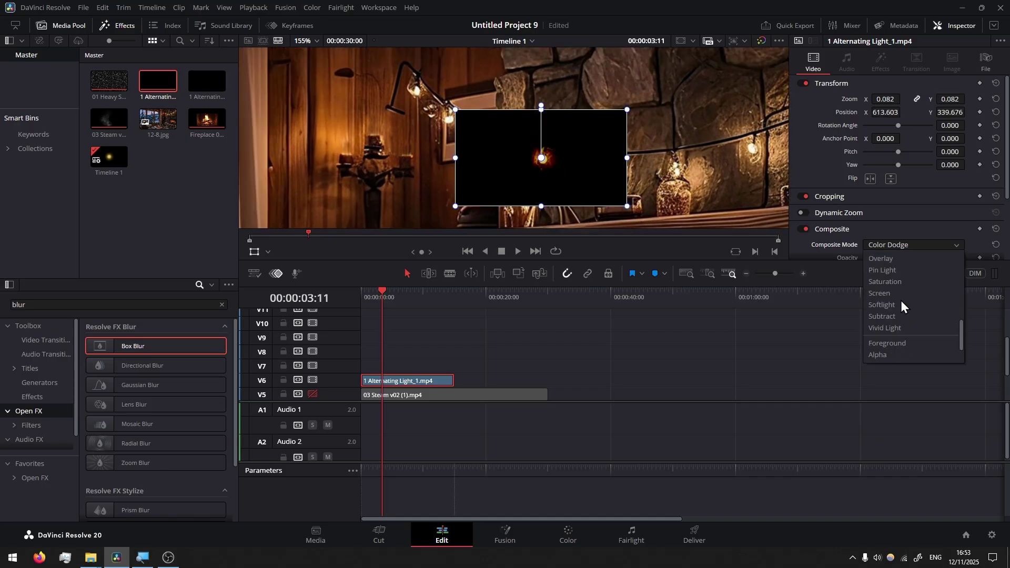
pyautogui.click(901, 301)
pyautogui.moveTo(572, 180); pyautogui.dragTo(445, 113)
pyautogui.moveTo(502, 140); pyautogui.dragTo(491, 131)
# - Duplicate the light clip onto V7 and V8, positioning each copy over a different bulb farther along the string
pyautogui.moveTo(425, 381); pyautogui.dragTo(421, 371)
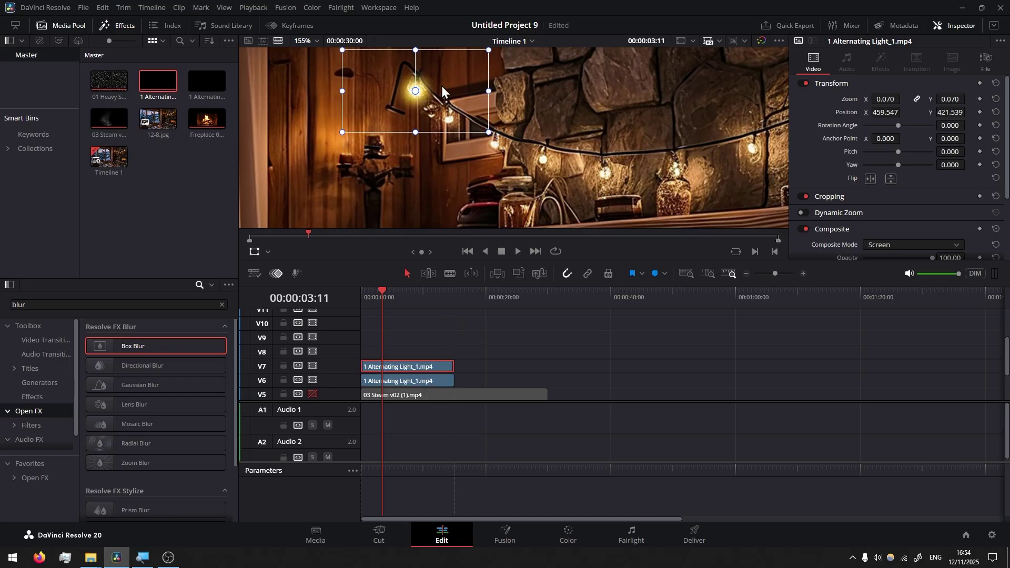
pyautogui.moveTo(441, 87); pyautogui.dragTo(520, 139)
pyautogui.moveTo(663, 147); pyautogui.dragTo(559, 134)
pyautogui.moveTo(410, 367); pyautogui.dragTo(410, 352)
pyautogui.moveTo(420, 120); pyautogui.dragTo(529, 150)
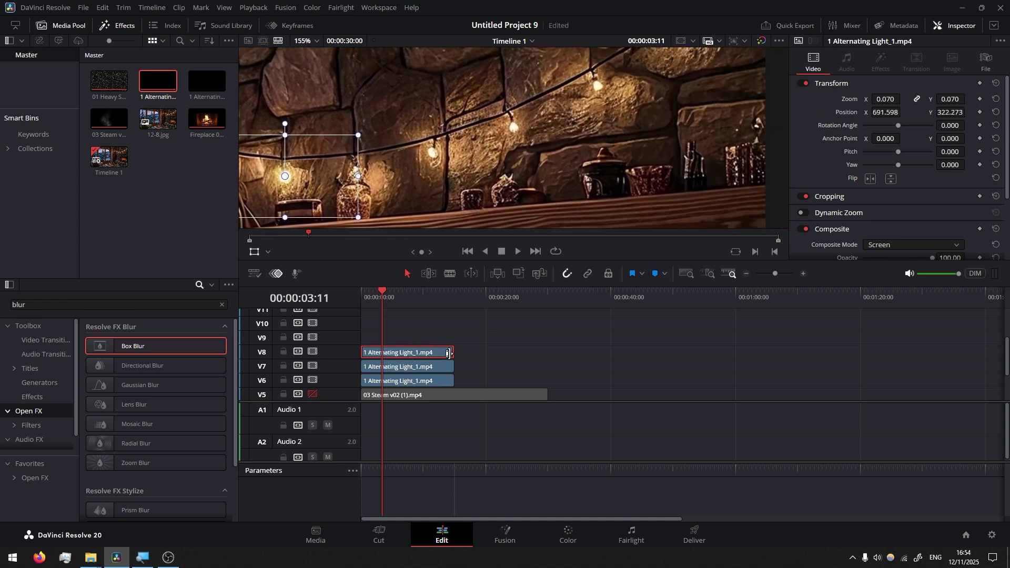
# - Duplicate the light clip onto V9, V10 and V11, placing the copies over bulbs along the string up to the image's right edge
pyautogui.moveTo(433, 353); pyautogui.dragTo(434, 337)
pyautogui.moveTo(306, 172); pyautogui.dragTo(453, 149)
pyautogui.moveTo(416, 337); pyautogui.dragTo(416, 323)
pyautogui.moveTo(446, 142); pyautogui.dragTo(611, 74)
pyautogui.moveTo(735, 78); pyautogui.dragTo(526, 218)
pyautogui.moveTo(439, 323); pyautogui.dragTo(416, 310)
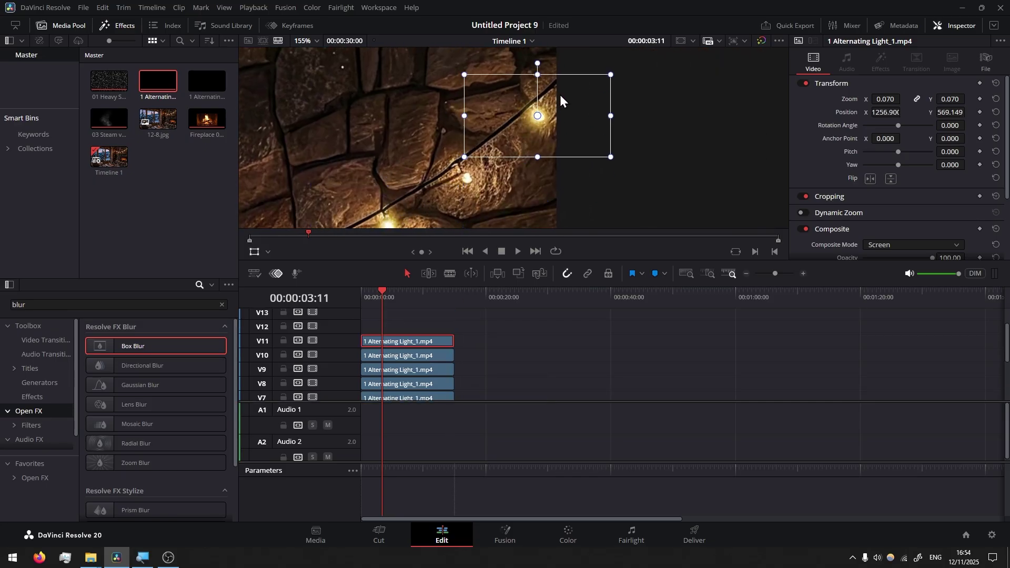
pyautogui.moveTo(561, 95); pyautogui.dragTo(562, 97)
# - Place 1 Alternating Light_2.mp4 at the start of V12, shrink it to about 0.112 zoom and move it near the string lights
pyautogui.scroll(-5, 395, 150)
pyautogui.scroll(2, 375, 345)
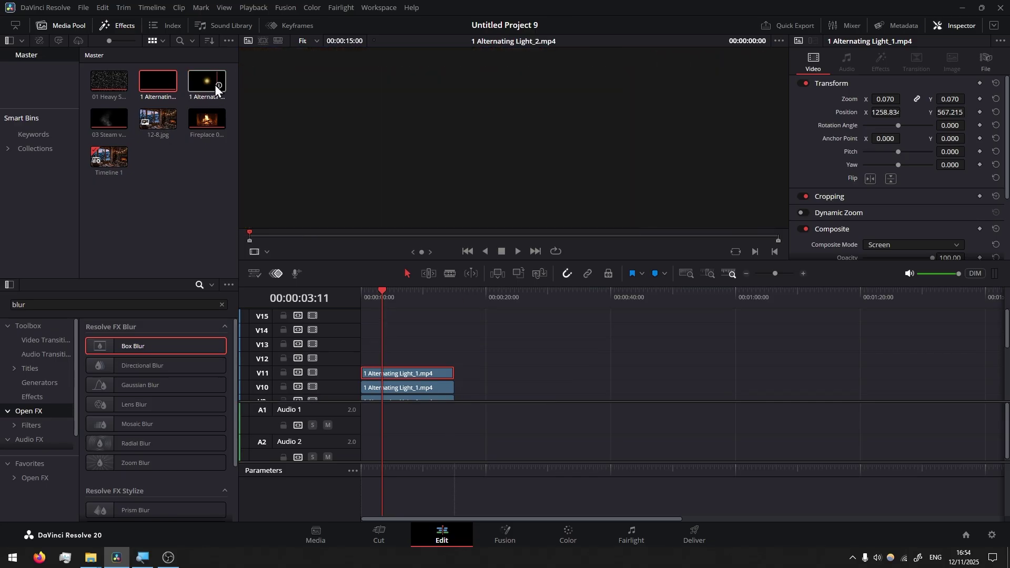
pyautogui.moveTo(210, 84); pyautogui.dragTo(371, 348)
pyautogui.moveTo(890, 100); pyautogui.dragTo(859, 100)
pyautogui.scroll(-3, 470, 138)
pyautogui.scroll(3, 410, 204)
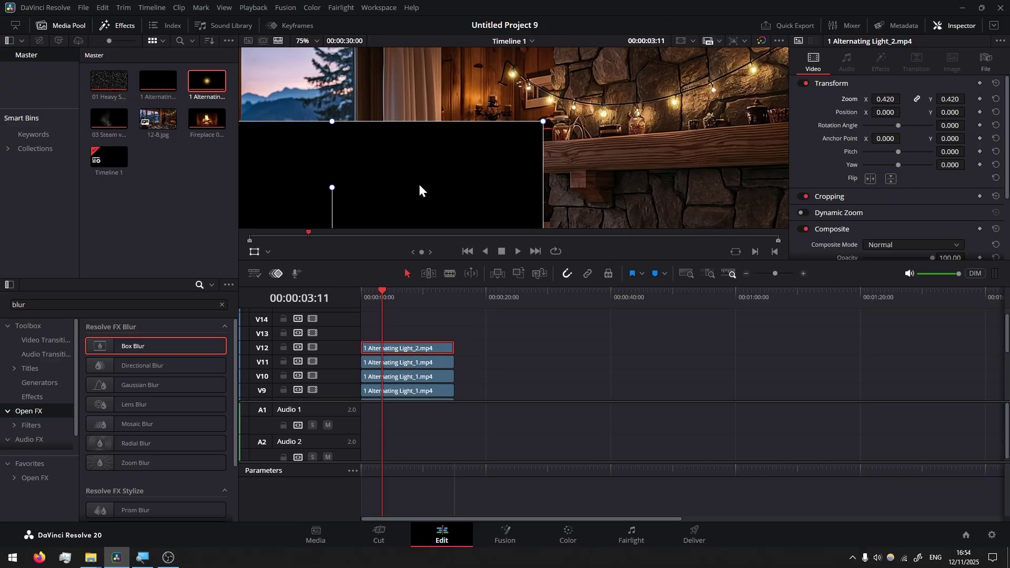
pyautogui.moveTo(407, 199); pyautogui.dragTo(505, 164)
pyautogui.moveTo(640, 86); pyautogui.dragTo(484, 172)
pyautogui.moveTo(460, 204); pyautogui.dragTo(572, 87)
pyautogui.moveTo(384, 294)
pyautogui.mouseDown()
pyautogui.moveTo(363, 292)
pyautogui.moveTo(375, 295)
pyautogui.mouseUp()
pyautogui.scroll(4, 557, 117)
pyautogui.moveTo(629, 92); pyautogui.dragTo(581, 148)
# - Set the V12 light clip's composite mode to Screen, scale it to about 0.076 and position it over an uncovered bulb
pyautogui.click(873, 245)
pyautogui.click(901, 304)
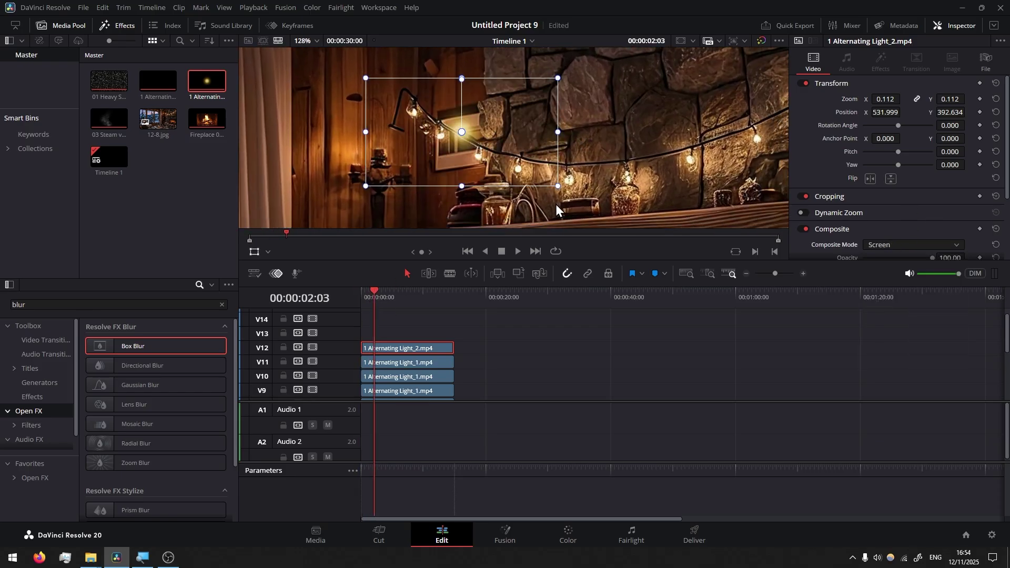
pyautogui.moveTo(558, 186); pyautogui.dragTo(527, 168)
pyautogui.moveTo(483, 141); pyautogui.dragTo(462, 145)
# - Duplicate the Alternating Light_2 clip onto V13, V14 and V15, positioning each copy over another uncovered bulb along the string
pyautogui.moveTo(375, 295); pyautogui.dragTo(382, 294)
pyautogui.moveTo(422, 348); pyautogui.dragTo(413, 334)
pyautogui.moveTo(460, 132); pyautogui.dragTo(538, 166)
pyautogui.moveTo(383, 295)
pyautogui.mouseDown()
pyautogui.moveTo(372, 295)
pyautogui.moveTo(385, 295)
pyautogui.mouseUp()
pyautogui.moveTo(419, 330); pyautogui.dragTo(419, 319)
pyautogui.moveTo(528, 178); pyautogui.dragTo(476, 202)
pyautogui.scroll(1, 418, 343)
pyautogui.moveTo(402, 329); pyautogui.dragTo(403, 317)
pyautogui.moveTo(449, 219); pyautogui.dragTo(581, 180)
# - Add track V16 and place another Alternating Light_2 copy on it over the uncovered bulb near the string's upper end at the image edge
pyautogui.moveTo(382, 294); pyautogui.dragTo(413, 303)
pyautogui.rightClick(348, 315)
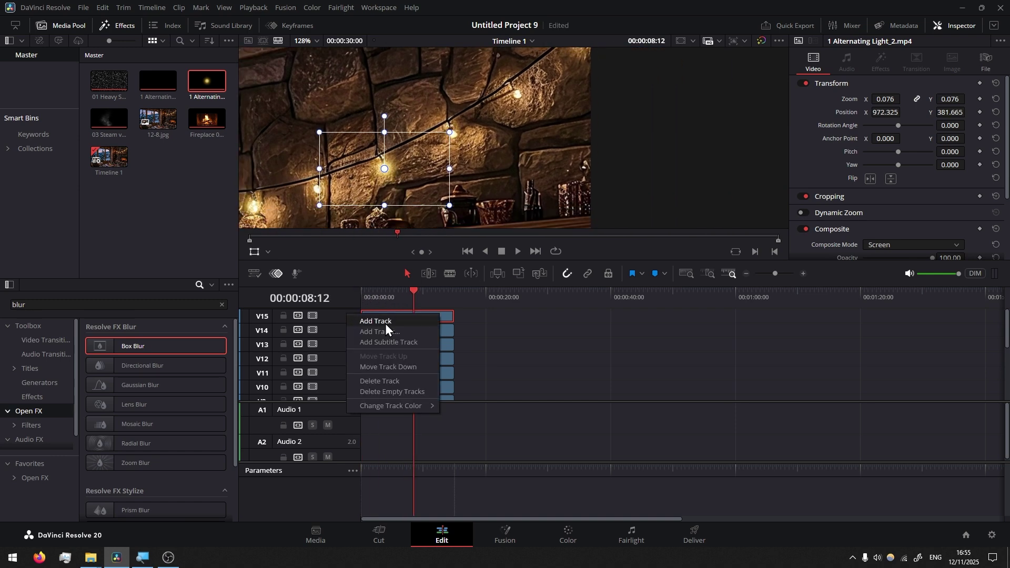
pyautogui.click(387, 323)
pyautogui.moveTo(401, 170); pyautogui.dragTo(532, 95)
pyautogui.hotkey('ctrl', 'z')
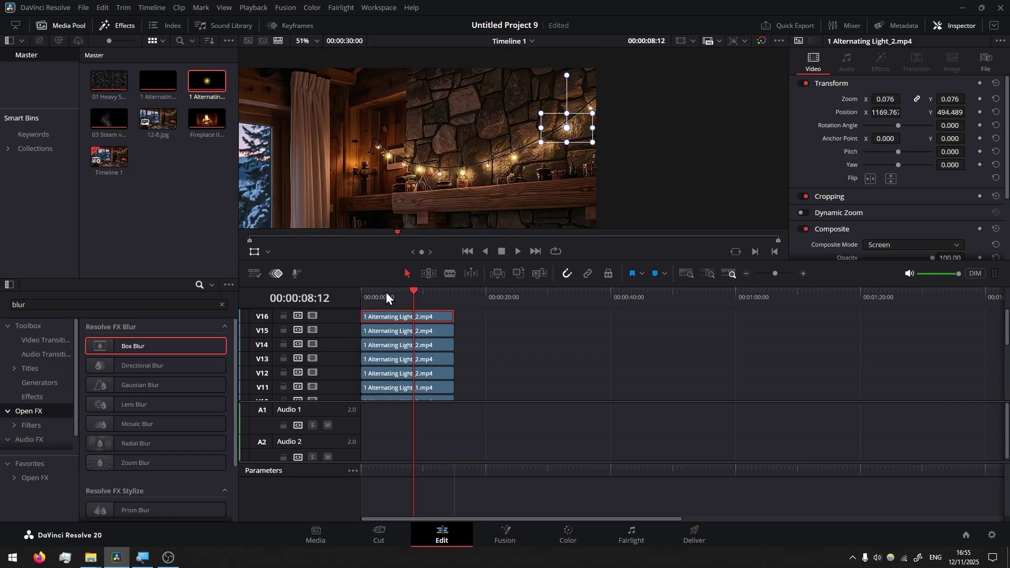
pyautogui.moveTo(390, 295); pyautogui.dragTo(418, 305)
# - Combine all the string-light clips on the upper video tracks into a compound clip named String lights
pyautogui.moveTo(517, 311); pyautogui.dragTo(340, 402)
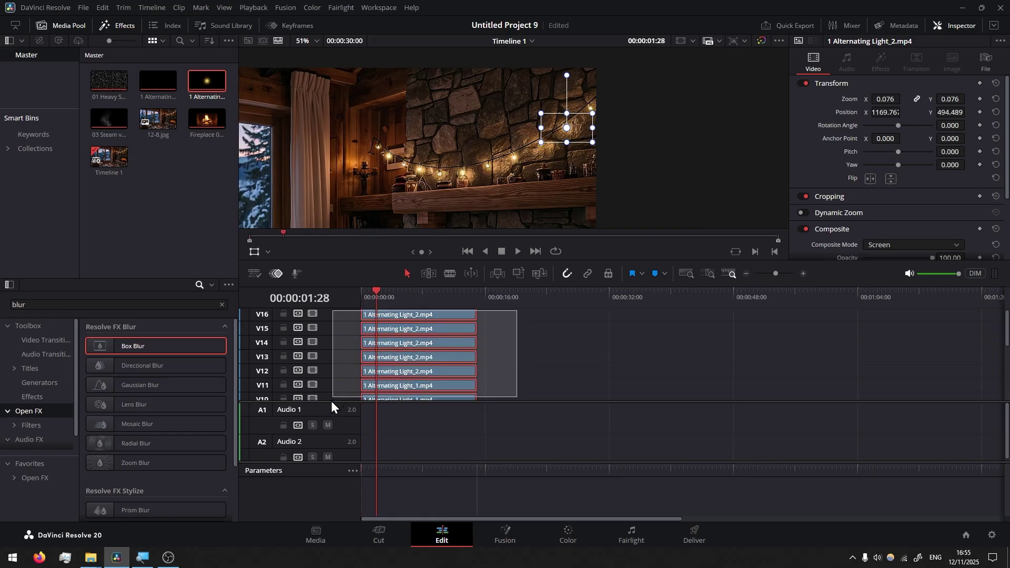
pyautogui.rightClick(433, 329)
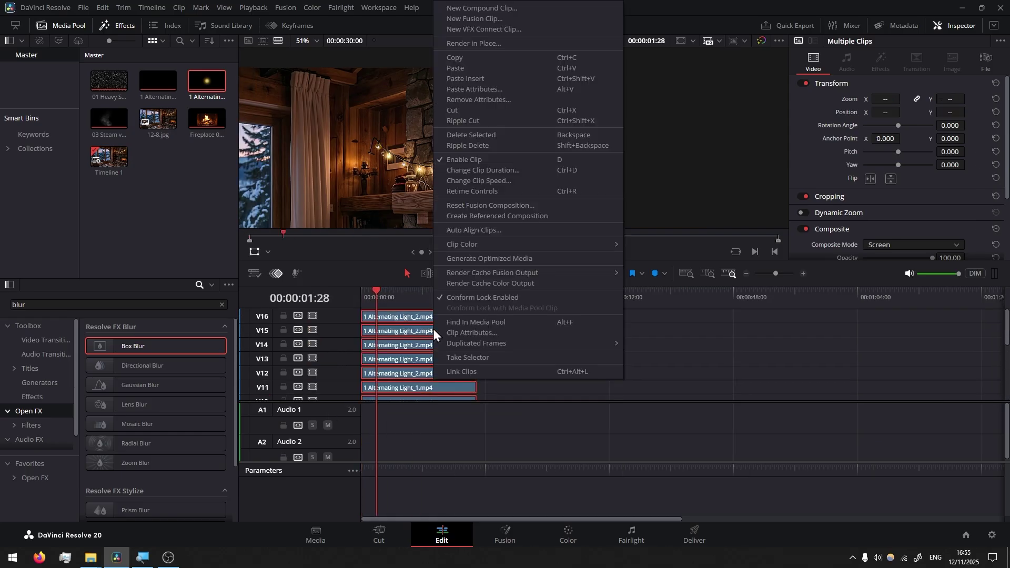
pyautogui.click(468, 8)
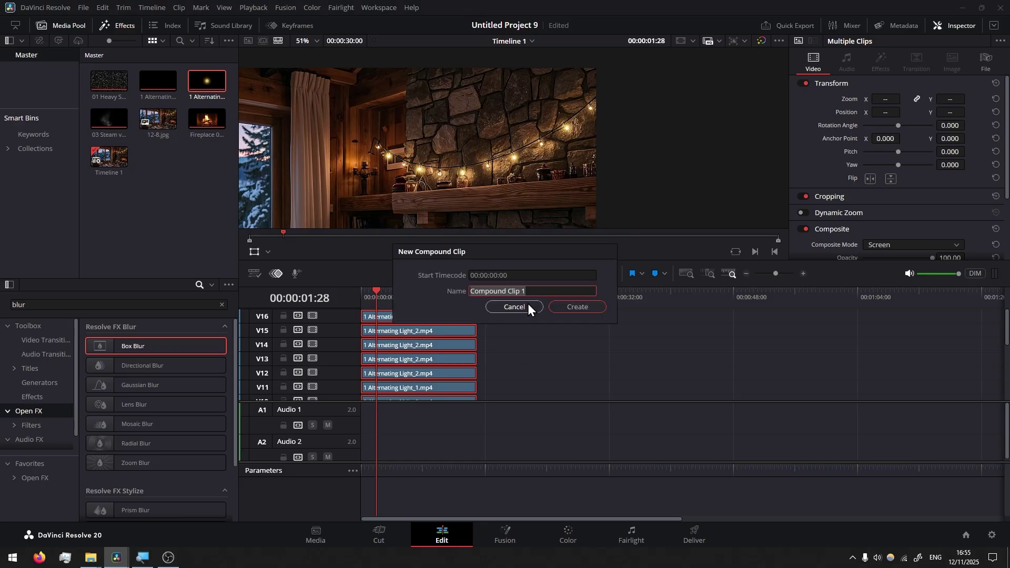
pyautogui.write('String lights')
pyautogui.press('Return')
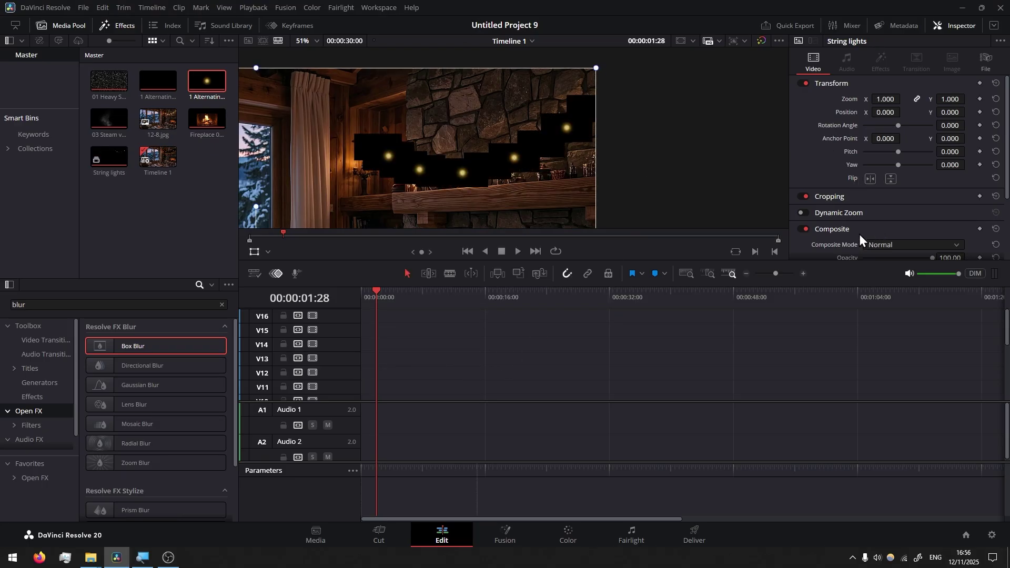
# - Set the String lights compound clip's composite mode to Screen and play back the twinkling lights
pyautogui.click(879, 244)
pyautogui.scroll(-5, 897, 318)
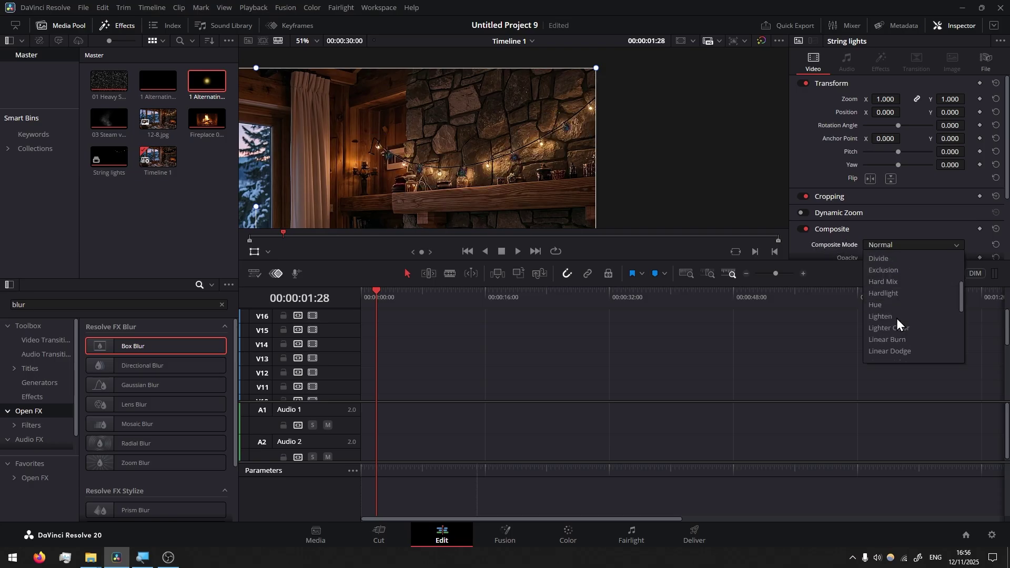
pyautogui.scroll(-3, 896, 318)
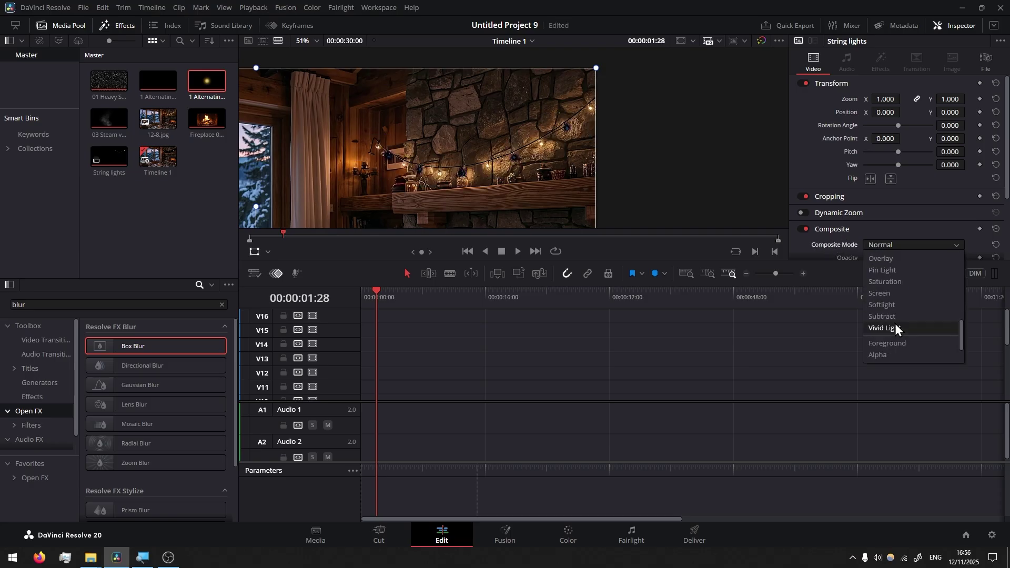
pyautogui.click(888, 292)
pyautogui.scroll(-5, 420, 390)
pyautogui.press('space')
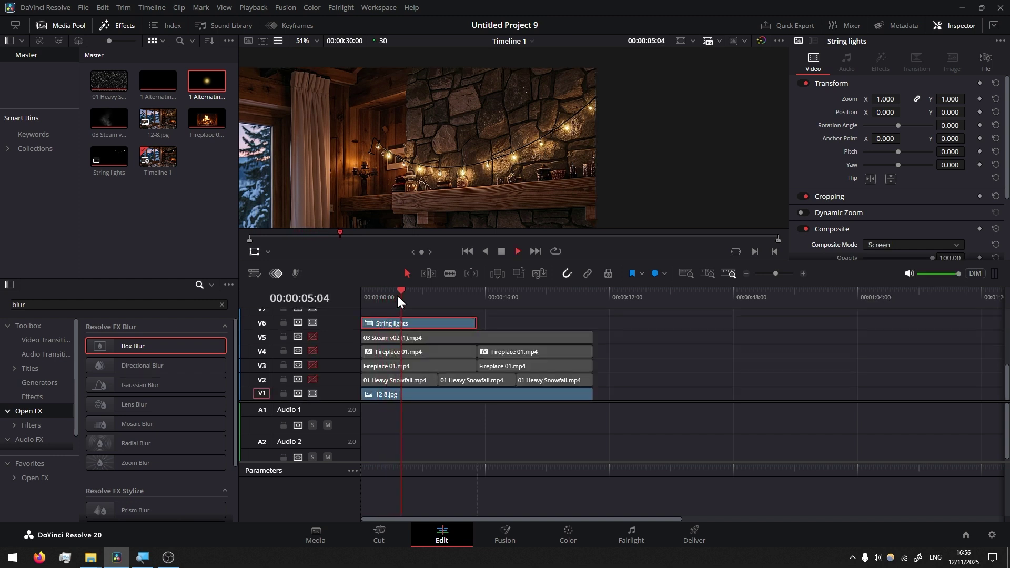
pyautogui.click(373, 293)
pyautogui.press('Home')
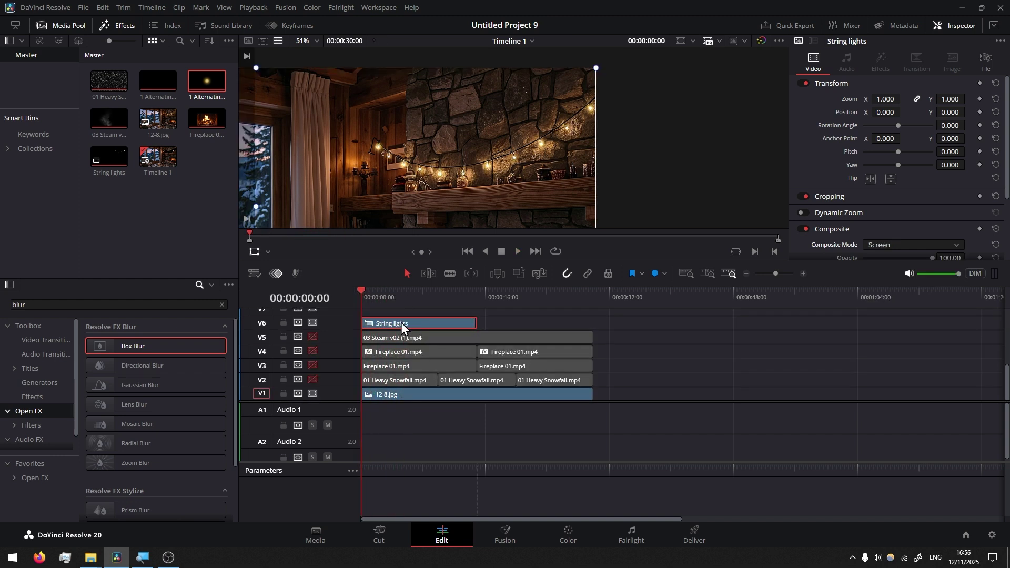
# - Change the String lights clip's speed to 300% and preview the faster twinkling
pyautogui.rightClick(394, 326)
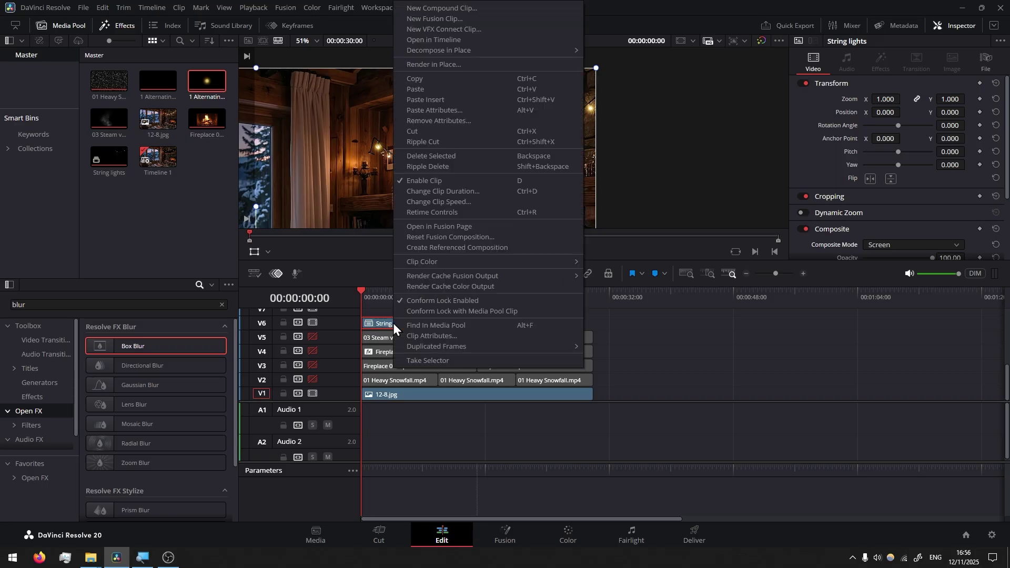
pyautogui.click(457, 204)
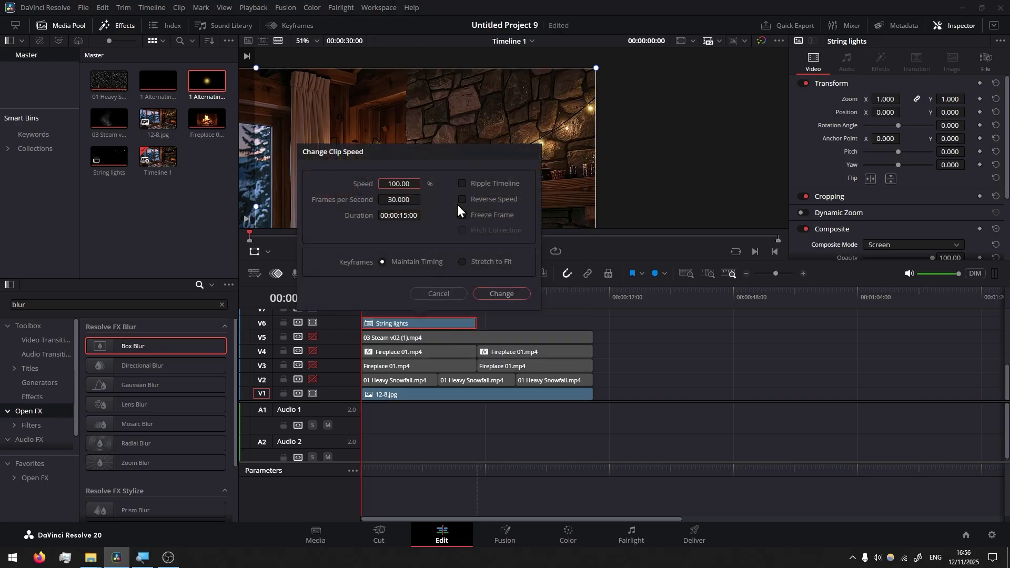
pyautogui.doubleClick(410, 183)
pyautogui.write('300')
pyautogui.click(360, 194)
pyautogui.click(506, 295)
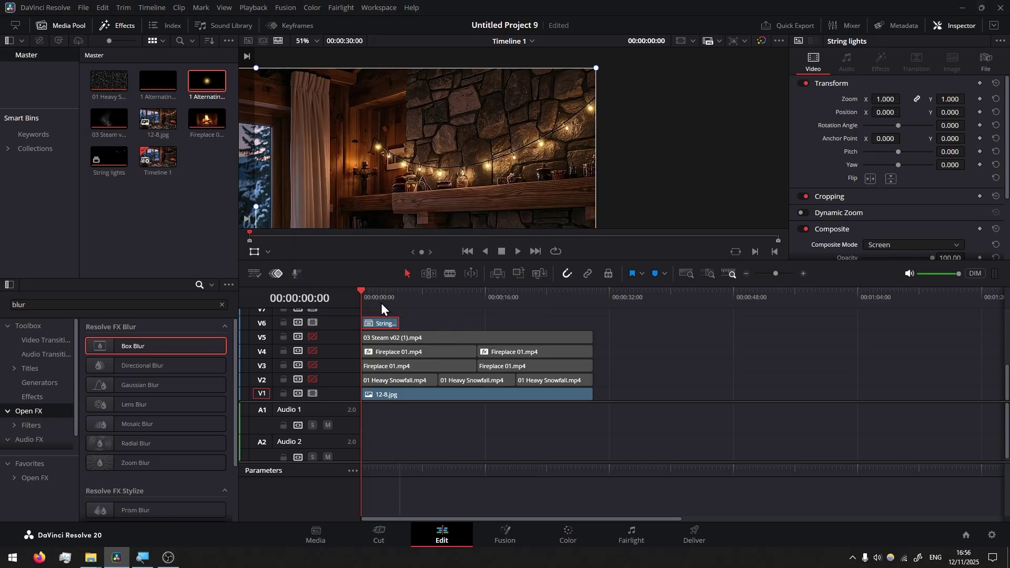
pyautogui.press('space')
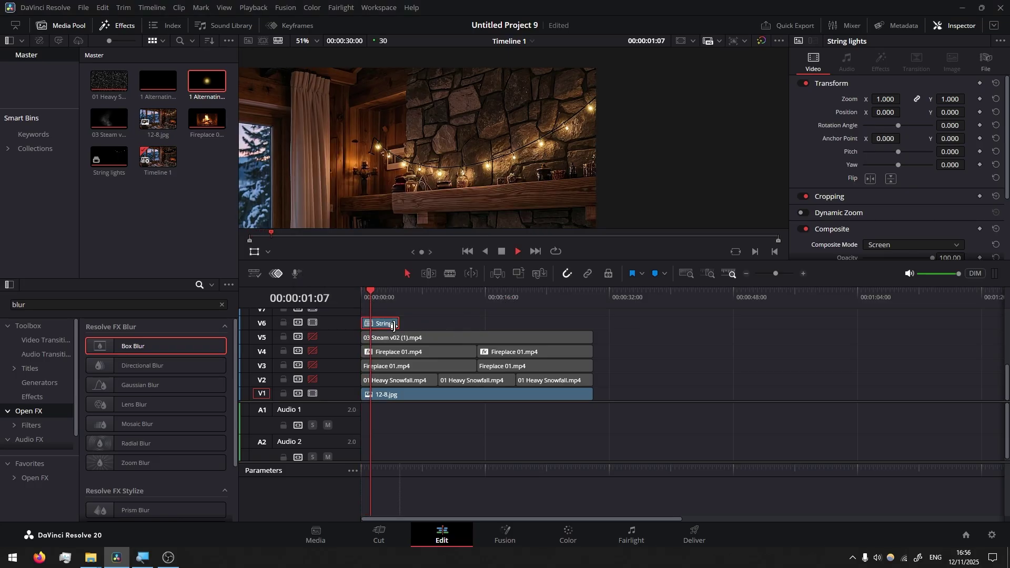
pyautogui.press('space')
# - Paste five copies of the String lights clip end to end on V6, from 00:00:05:00 to 00:00:30:00
pyautogui.moveTo(386, 291); pyautogui.dragTo(400, 293)
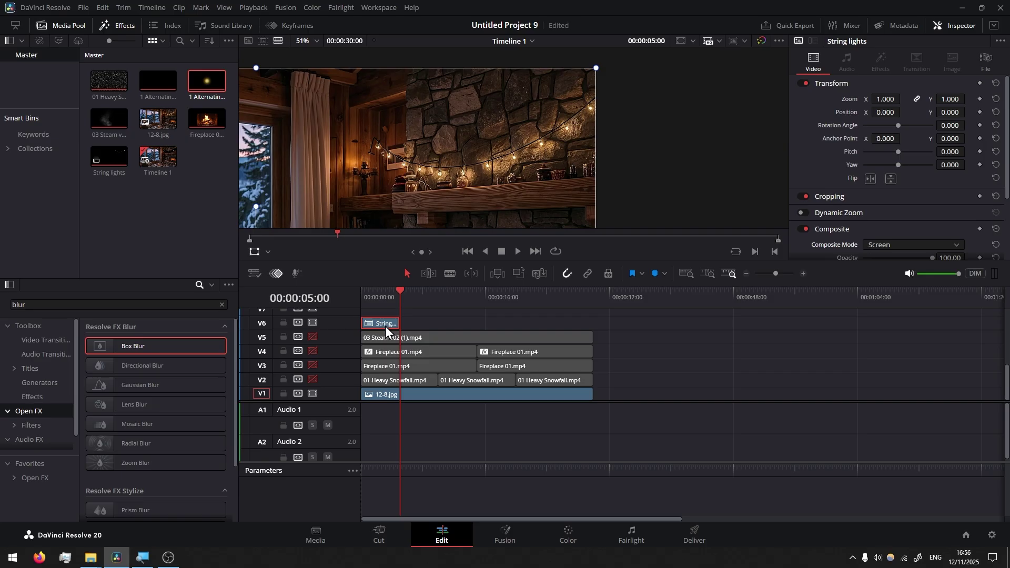
pyautogui.hotkey('ctrl', 'v')
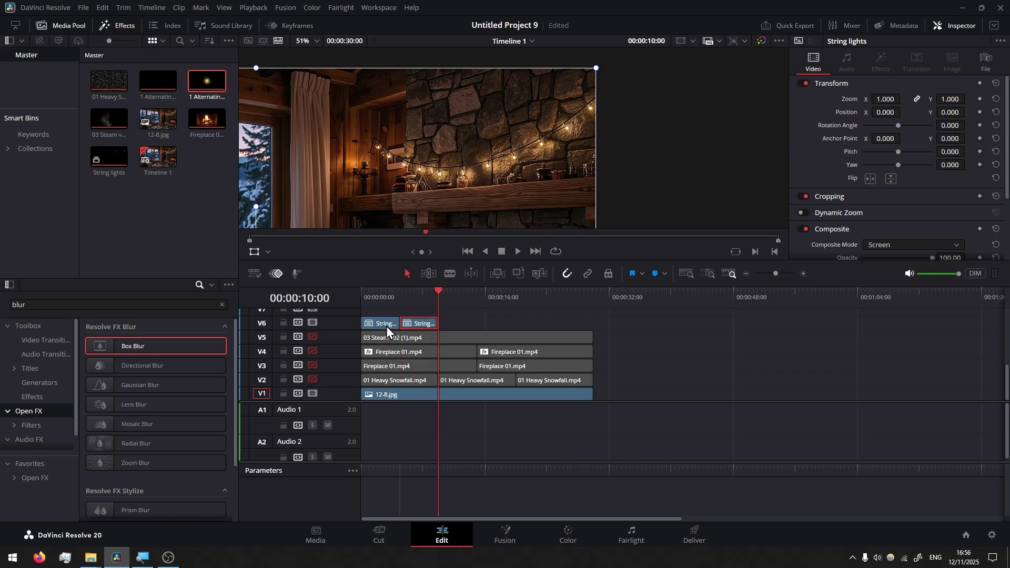
pyautogui.hotkey('ctrl', 'v')
pyautogui.hotkey('ctrl', 'v')
pyautogui.hotkey('ctrl', 'v')
pyautogui.hotkey('ctrl', 'v')
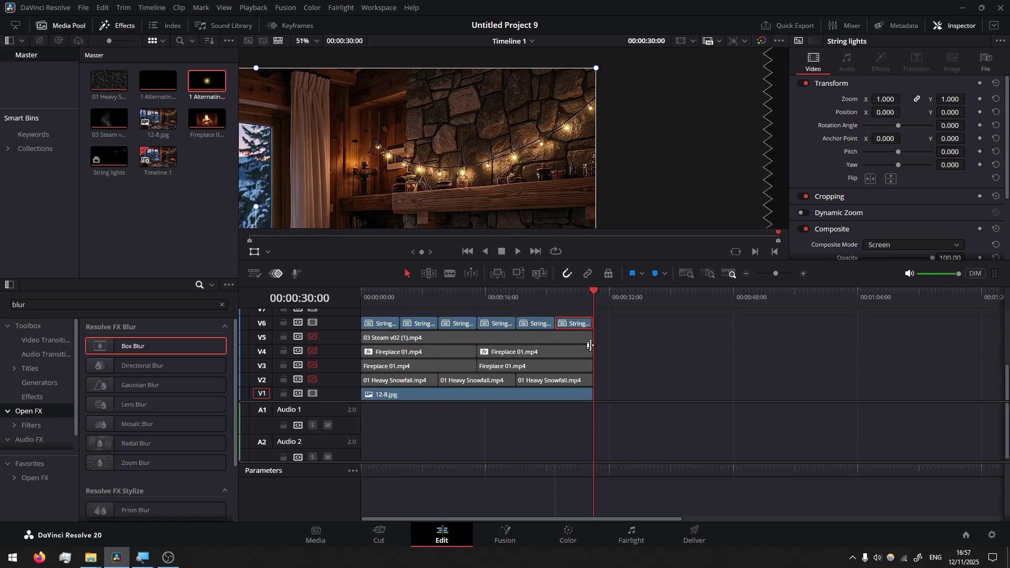
# - Re-enable video tracks V2 to V5 holding the snowfall, fireplace and steam clips
pyautogui.click(314, 405)
pyautogui.click(314, 391)
pyautogui.click(313, 376)
pyautogui.click(313, 363)
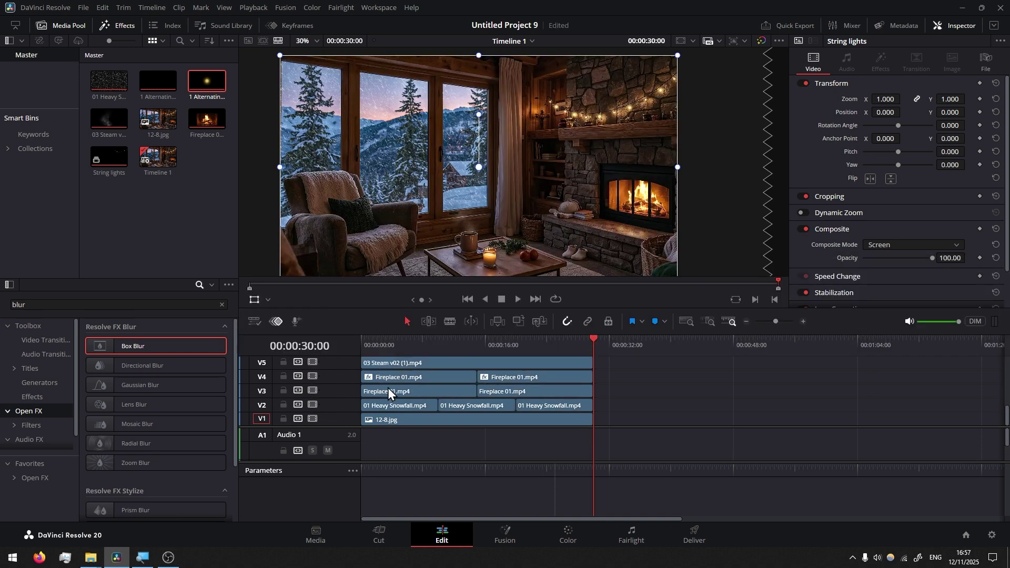
# - Open Timeline 1 from the Media page and play back the full cabin scene
pyautogui.click(315, 536)
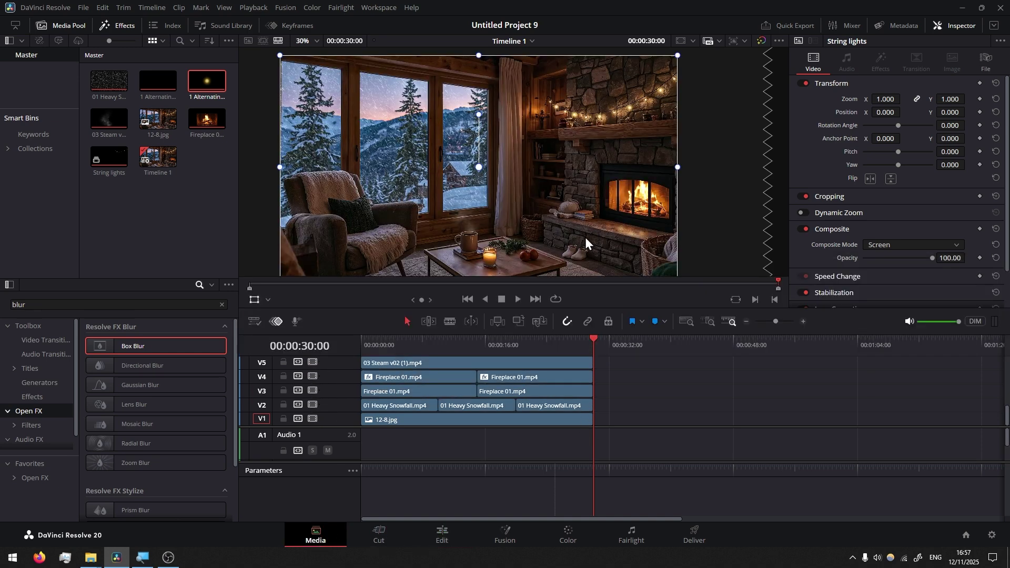
pyautogui.click(478, 366)
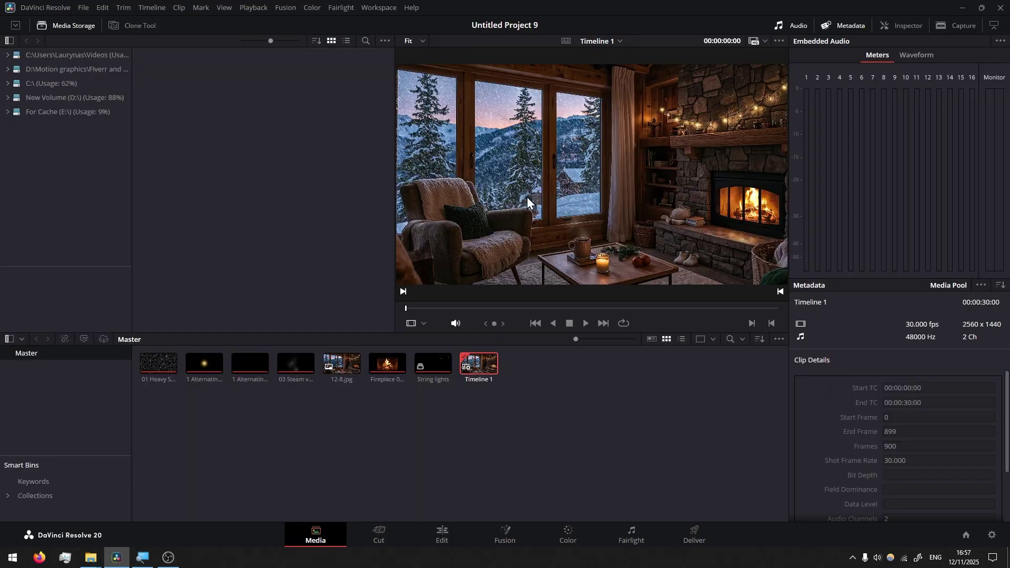
pyautogui.hotkey('ctrl', 'f')
pyautogui.hotkey('ctrl', 'f')
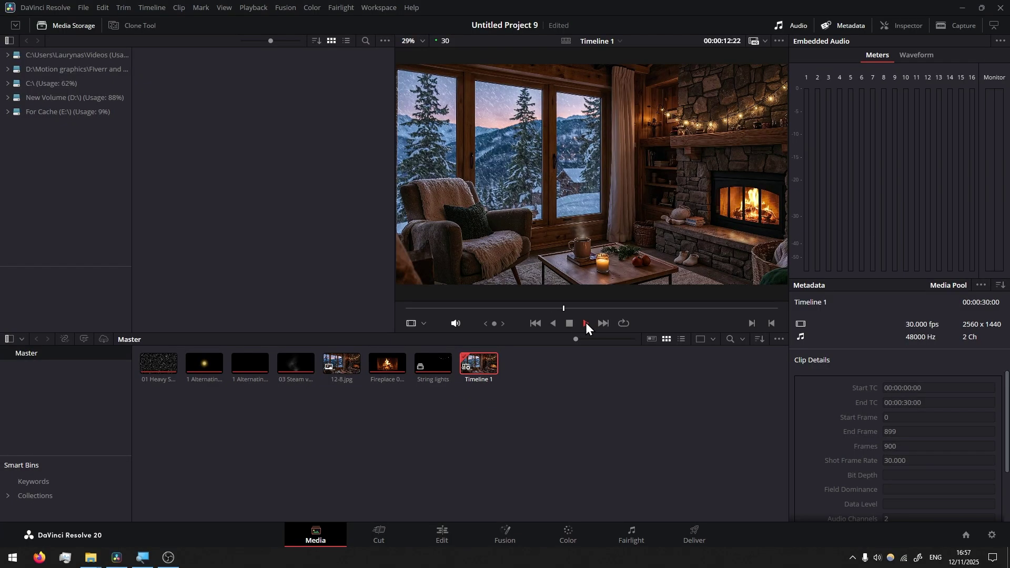
# - Return to the Edit page and combine every timeline clip into a compound clip named FINAL Loop
pyautogui.click(440, 533)
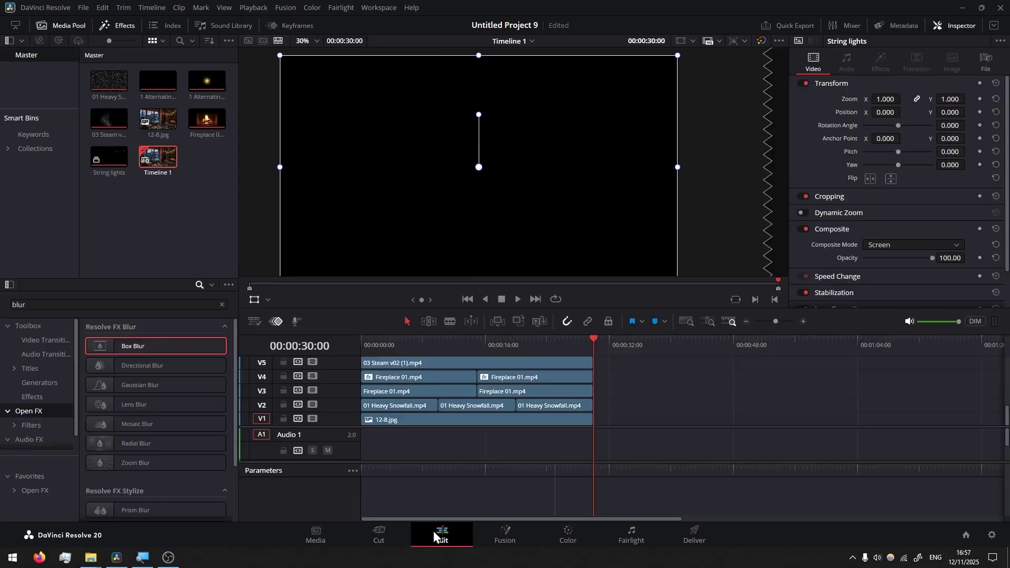
pyautogui.moveTo(631, 426); pyautogui.dragTo(316, 382)
pyautogui.rightClick(431, 382)
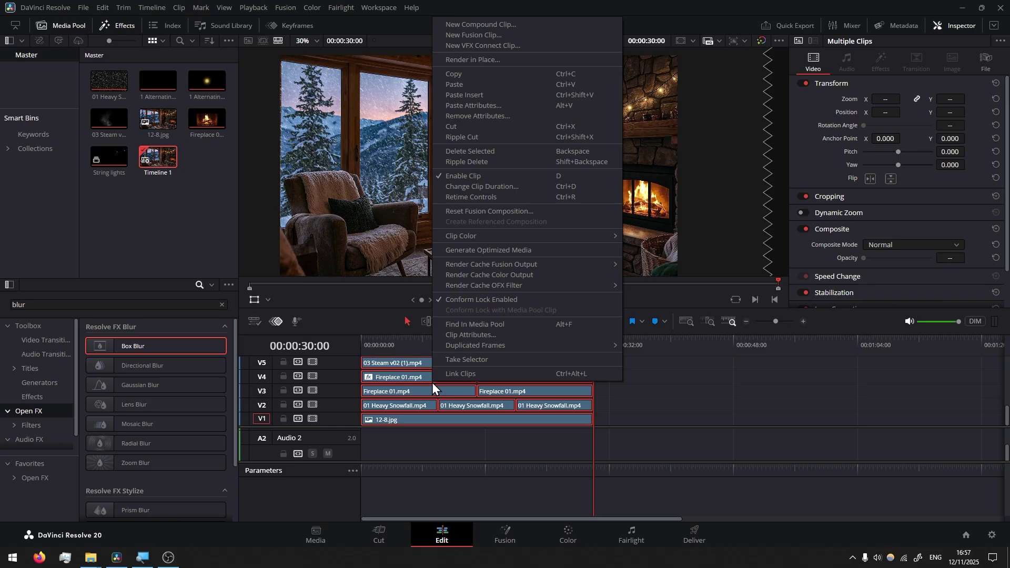
pyautogui.click(481, 23)
pyautogui.write('FINA')
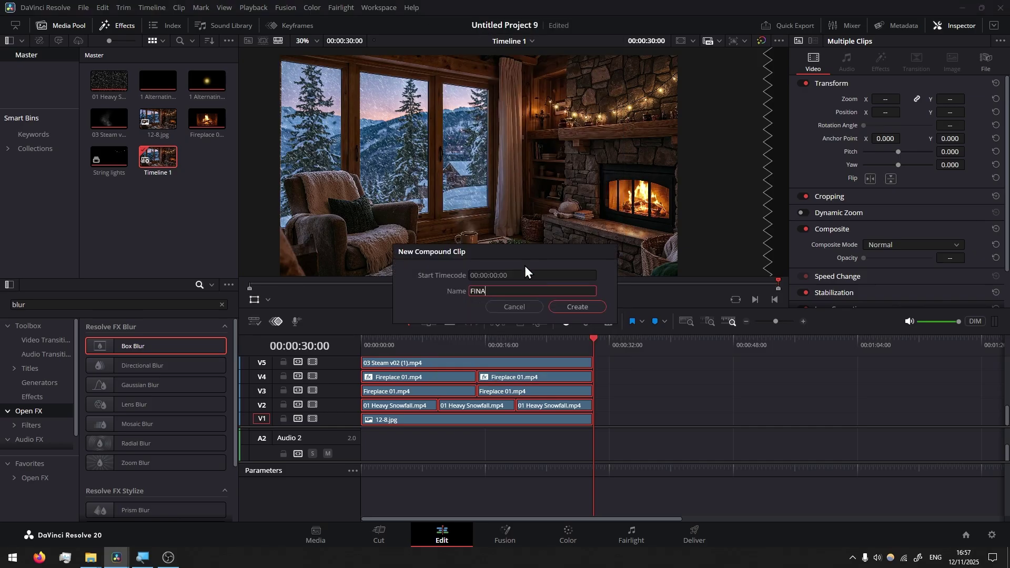
pyautogui.write('L Loop')
pyautogui.click(584, 306)
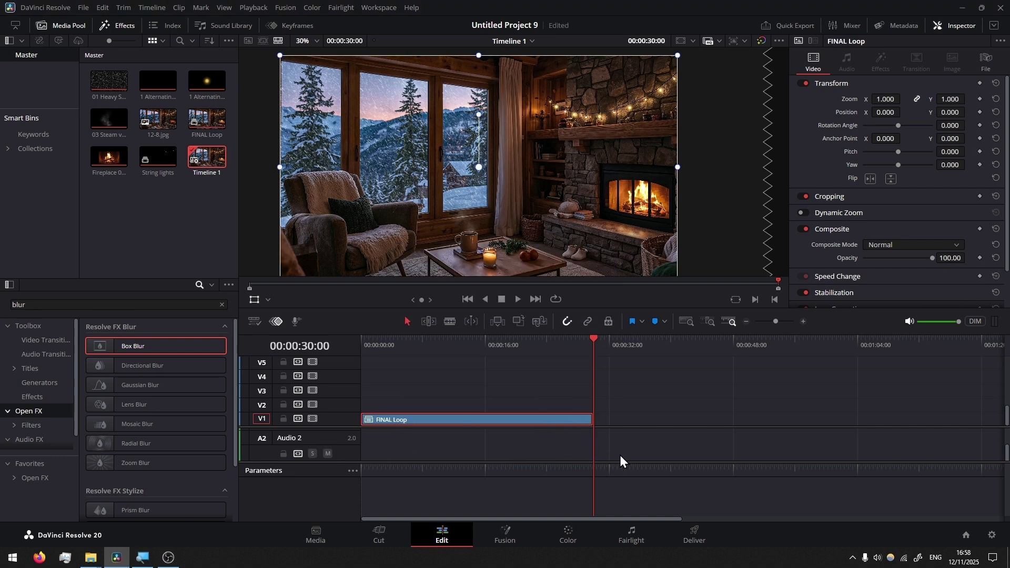
# - Paste four copies of the FINAL Loop clip end to end on V1, extending the timeline to 00:02:30:00
pyautogui.scroll(2, 497, 448)
pyautogui.scroll(-6, 486, 453)
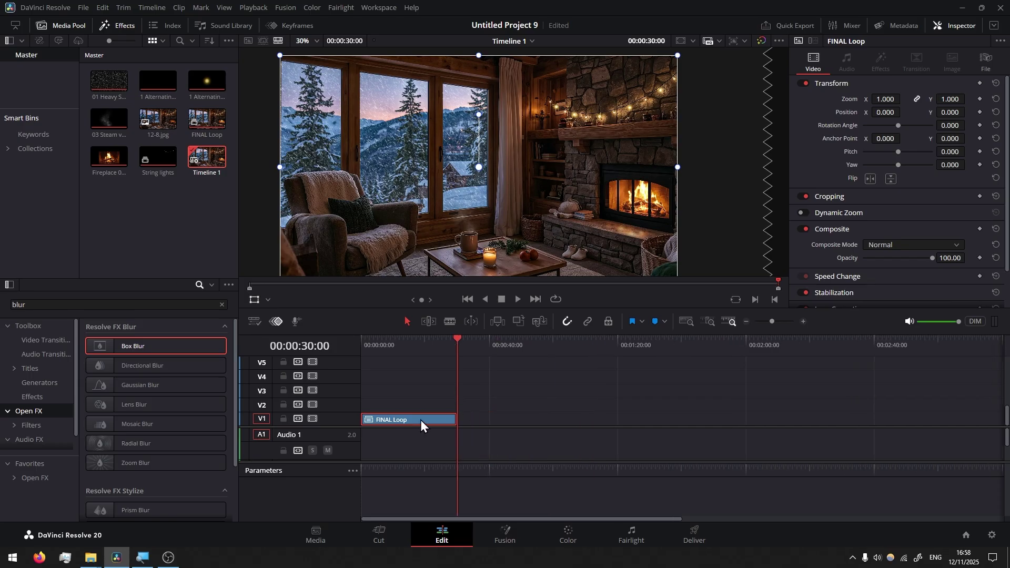
pyautogui.hotkey('ctrl', 'v')
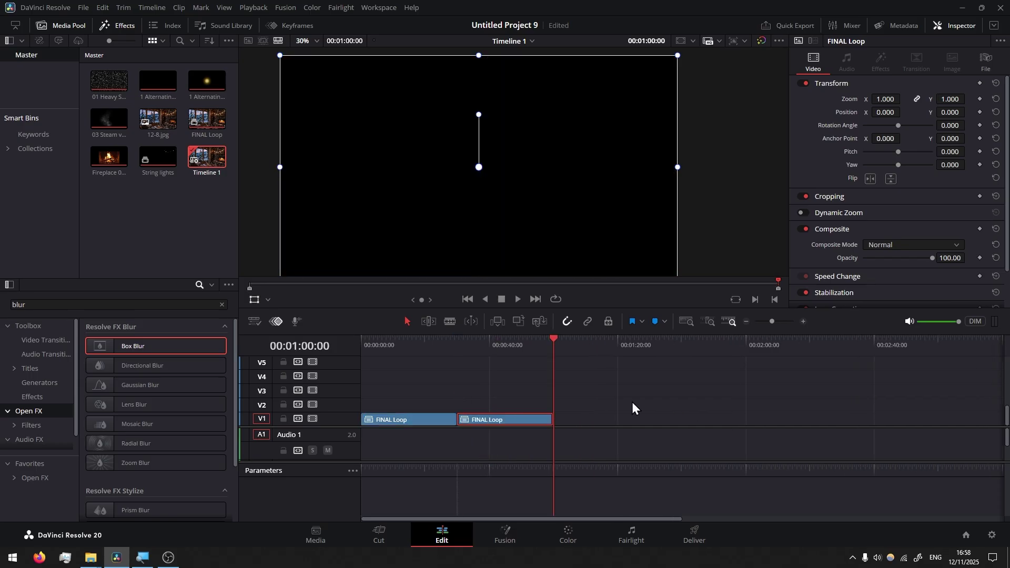
pyautogui.hotkey('ctrl', 'v')
pyautogui.hotkey('ctrl', 'v')
pyautogui.hotkey('ctrl', 'v')
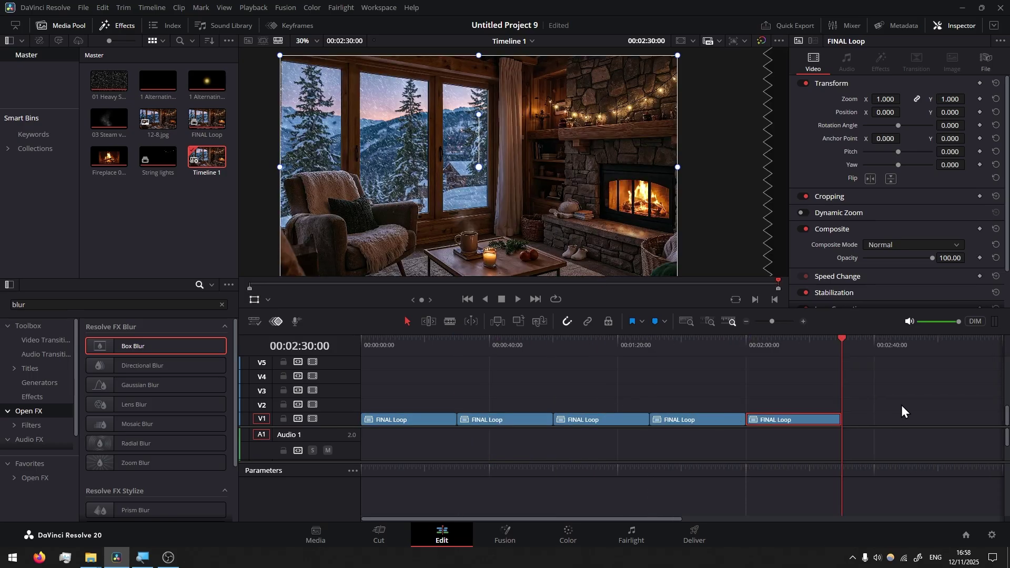
# - Copy ever larger groups of FINAL Loop clips and paste them end to end until the timeline reaches 01:00:00:00
pyautogui.moveTo(902, 405); pyautogui.dragTo(347, 442)
pyautogui.moveTo(347, 438); pyautogui.dragTo(347, 437)
pyautogui.moveTo(744, 389); pyautogui.dragTo(332, 431)
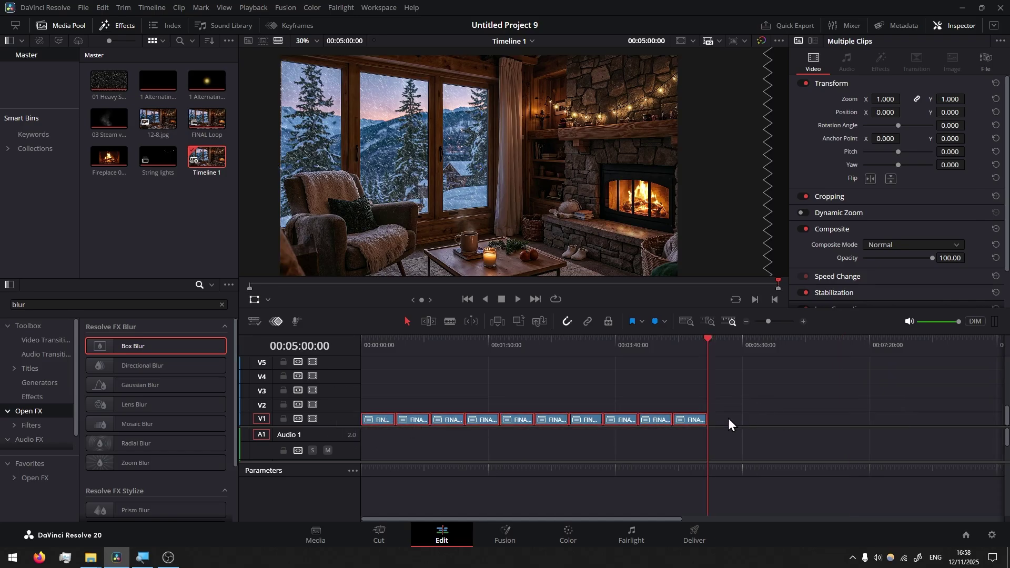
pyautogui.hotkey('ctrl', 'v')
pyautogui.hotkey('ctrl', 'v')
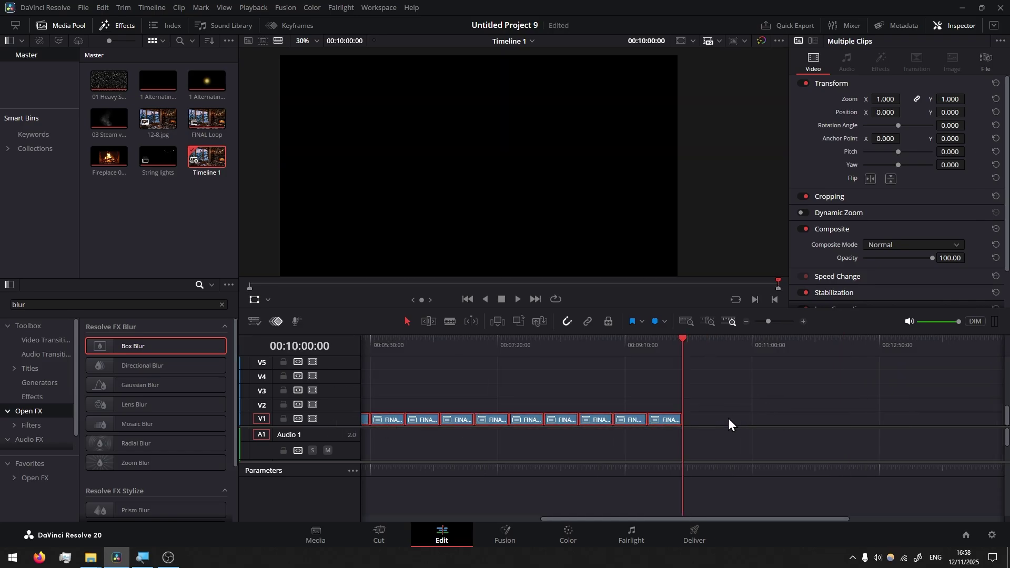
pyautogui.hotkey('ctrl', 'v')
pyautogui.hotkey('ctrl', 'v')
pyautogui.hotkey('ctrl', 'v')
pyautogui.hotkey('ctrl', 'v')
pyautogui.hotkey('ctrl', 'v')
pyautogui.hotkey('ctrl', 'v')
pyautogui.hotkey('ctrl', 'v')
pyautogui.hotkey('ctrl', 'v')
pyautogui.hotkey('ctrl', 'v')
pyautogui.hotkey('ctrl', 'v')
pyautogui.hotkey('ctrl', 'v')
pyautogui.hotkey('ctrl', 'v')
pyautogui.hotkey('ctrl', 'v')
pyautogui.hotkey('ctrl', 'v')
pyautogui.hotkey('ctrl', 'v')
pyautogui.hotkey('ctrl', 'v')
pyautogui.hotkey('ctrl', 'v')
pyautogui.hotkey('ctrl', 'v')
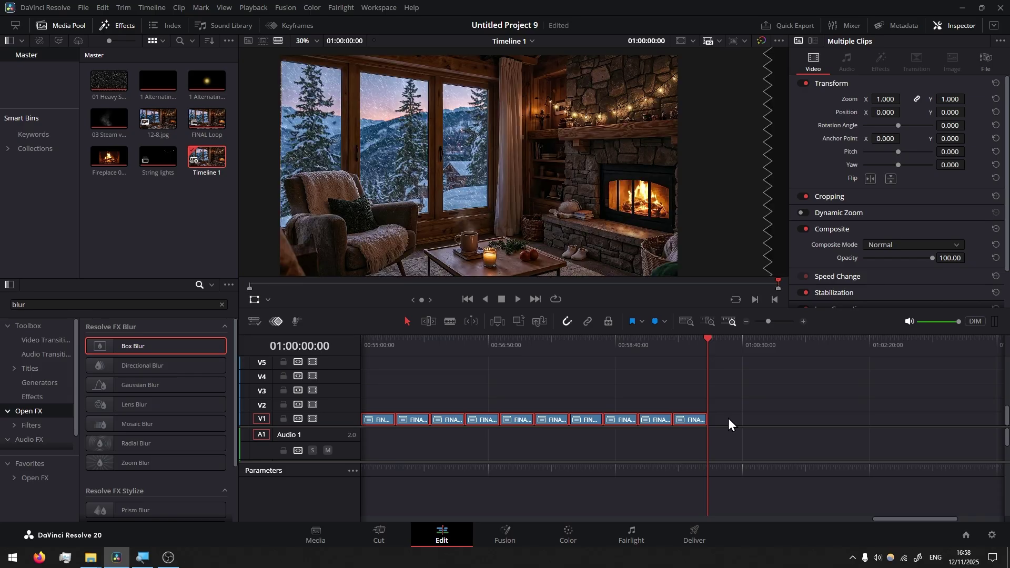
pyautogui.moveTo(706, 341); pyautogui.dragTo(446, 381)
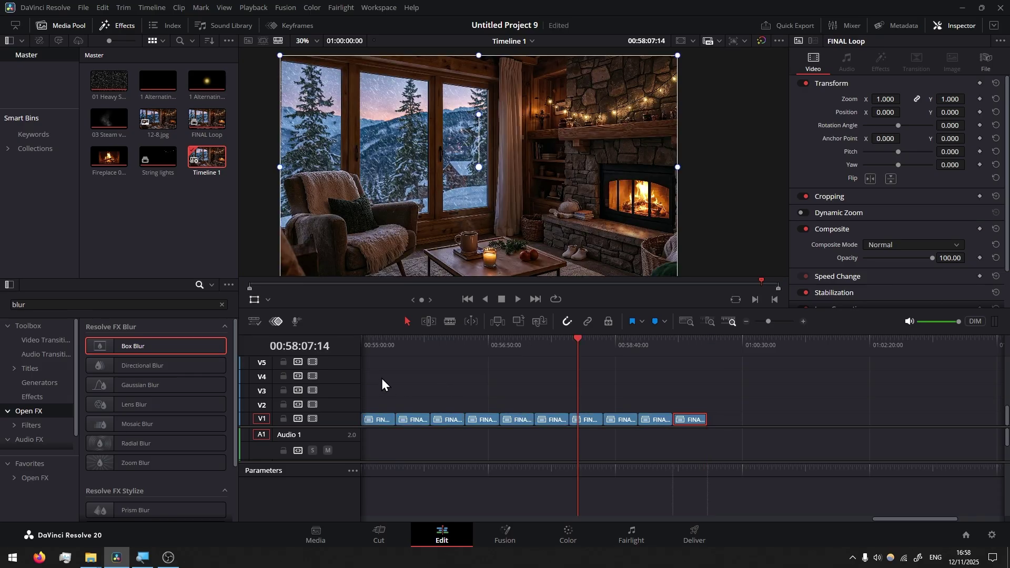
# - Configure the export of Timeline 1 to the Desktop in MP4 format with automatic quality set to Medium
pyautogui.click(696, 529)
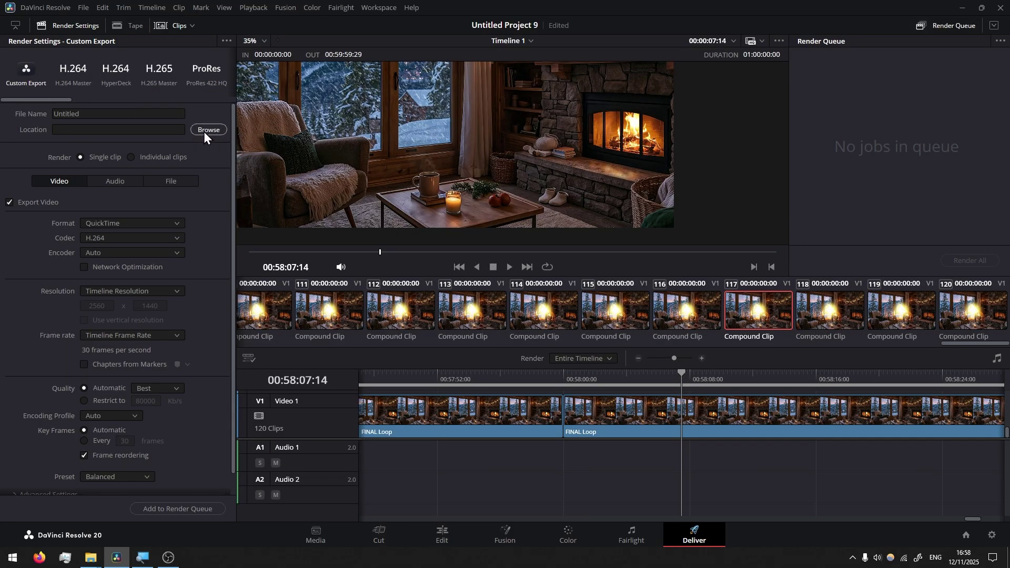
pyautogui.click(175, 222)
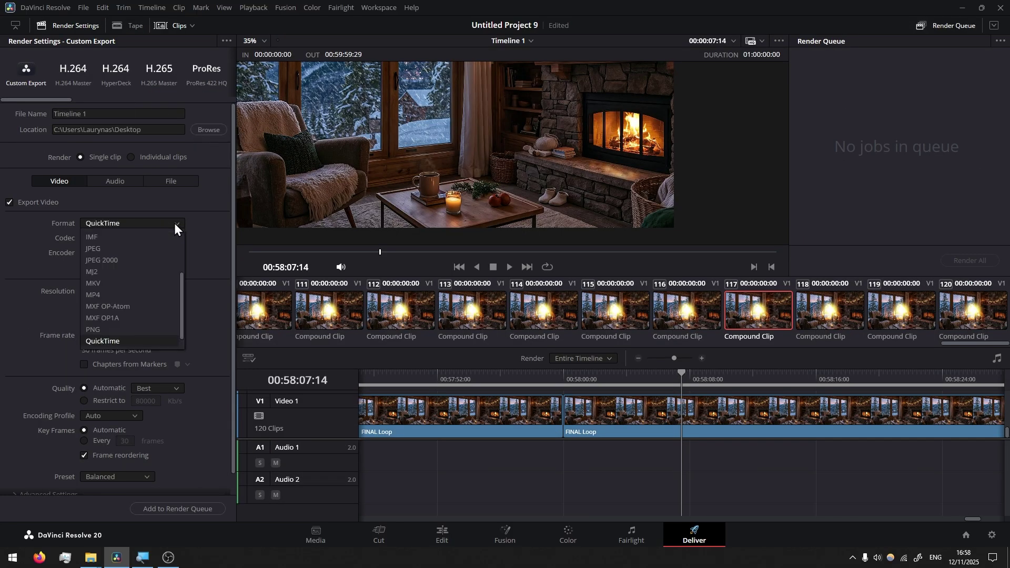
pyautogui.click(108, 295)
pyautogui.scroll(-1, 118, 371)
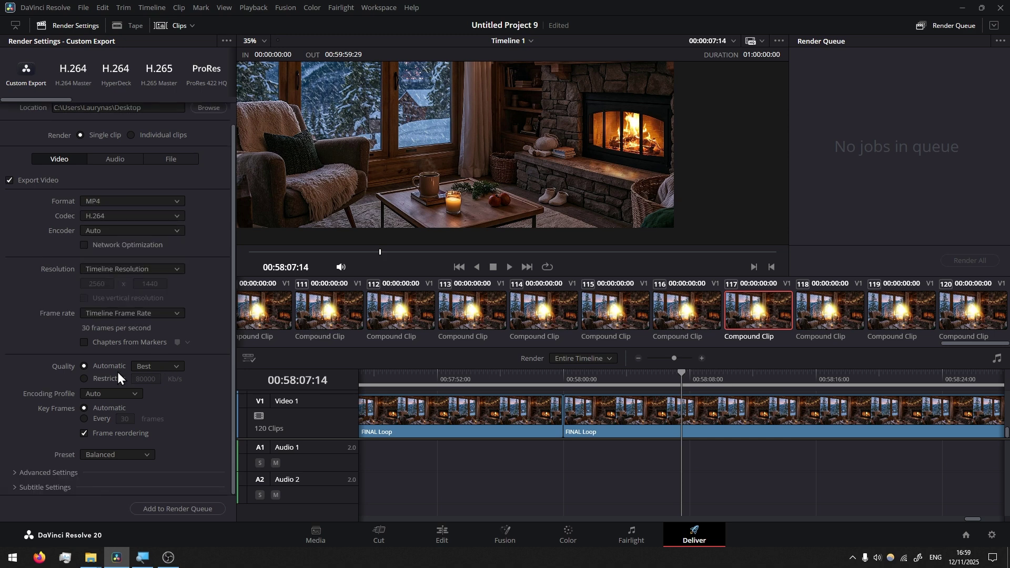
pyautogui.click(158, 369)
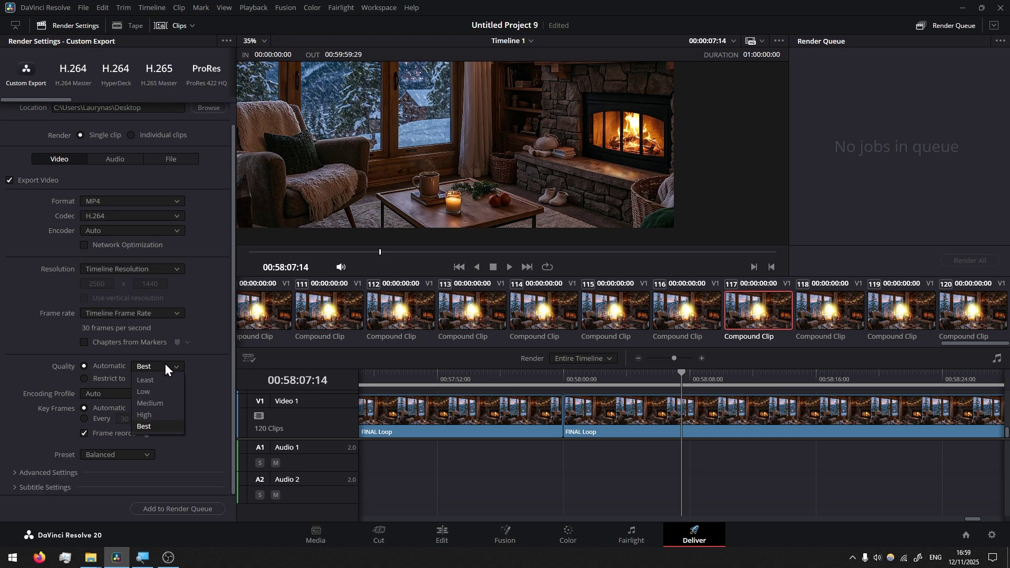
pyautogui.click(153, 403)
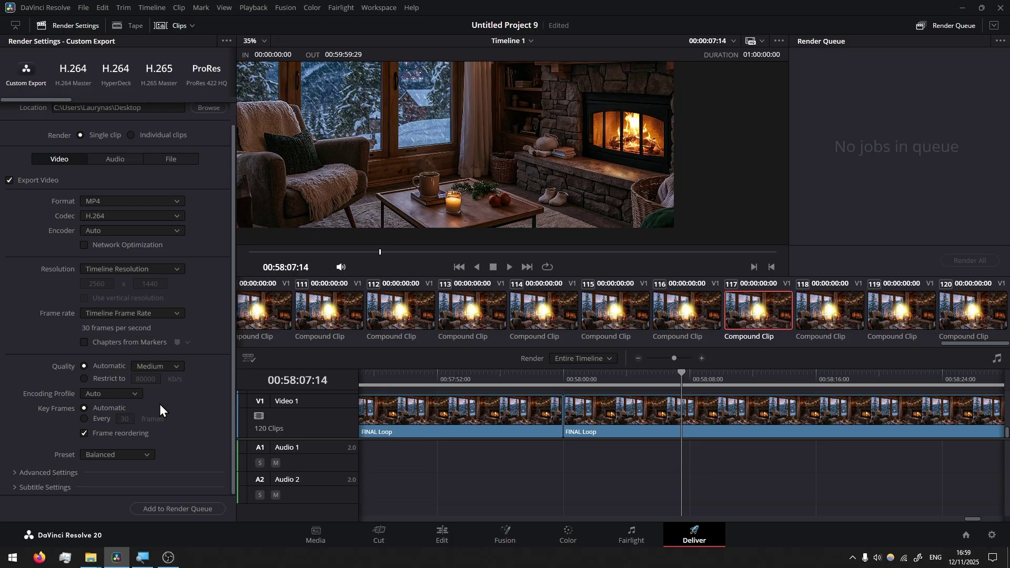
# - Queue the timeline and start rendering, with Task Manager open to check the computer's resource usage
pyautogui.click(187, 510)
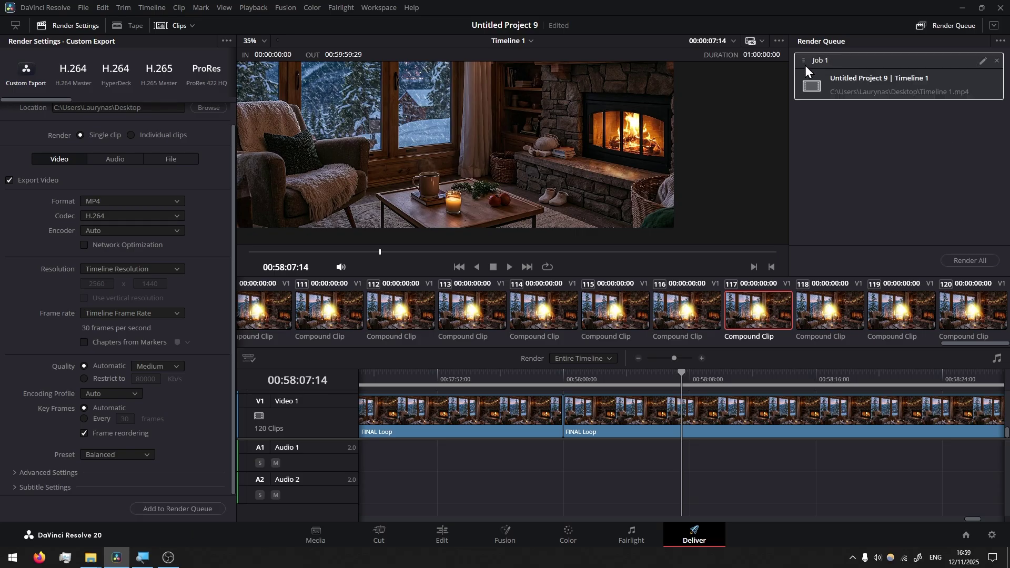
pyautogui.click(963, 260)
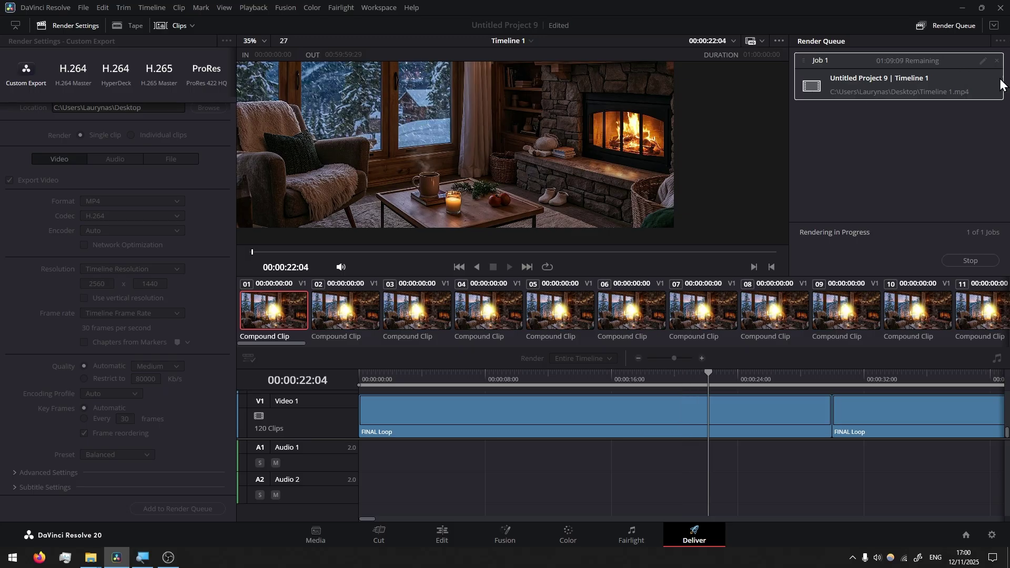
pyautogui.click(65, 558)
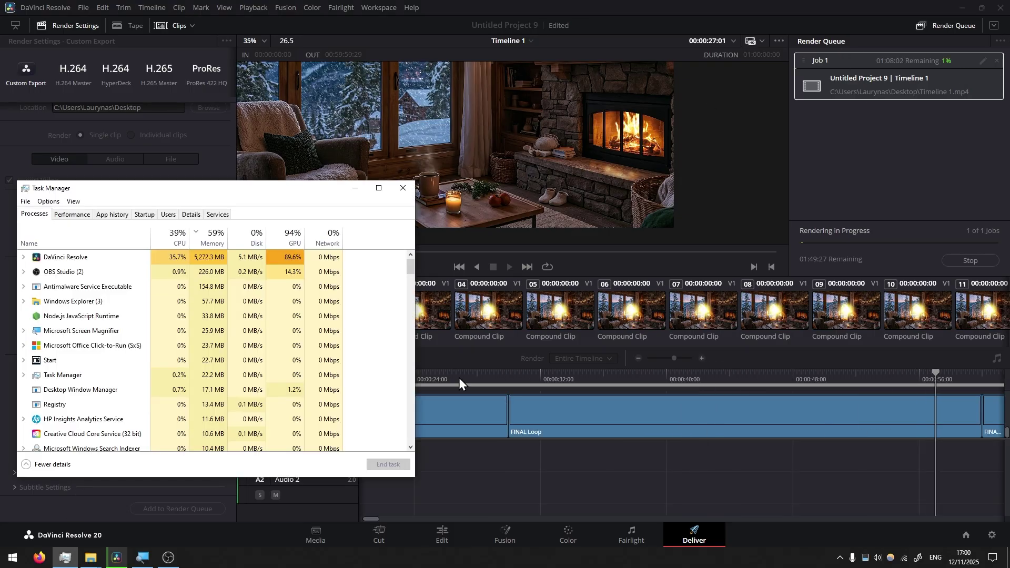